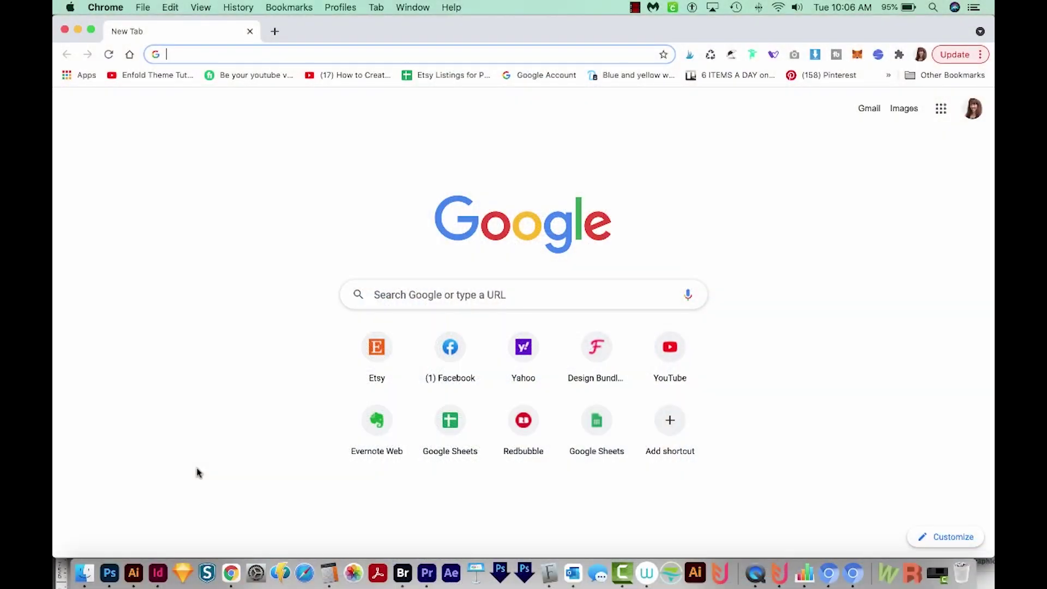
type("etsy cove")
- Google 'Etsy cover image size' and highlight the recommended 3360 x 840 pixels
key("BackSpace")
type("r")
key("Return")
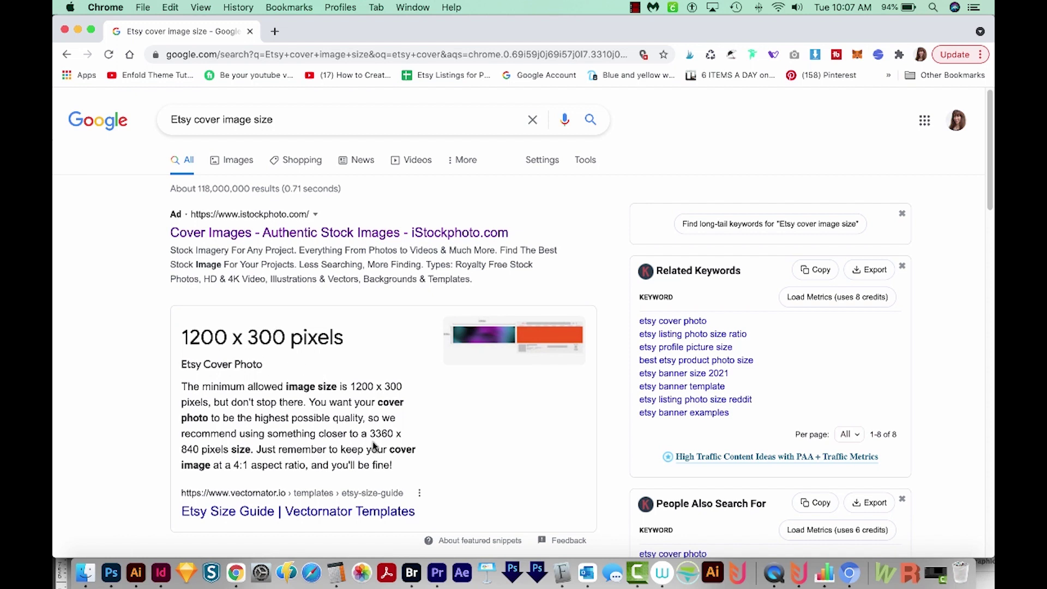
left_click_drag(370, 434, 250, 445)
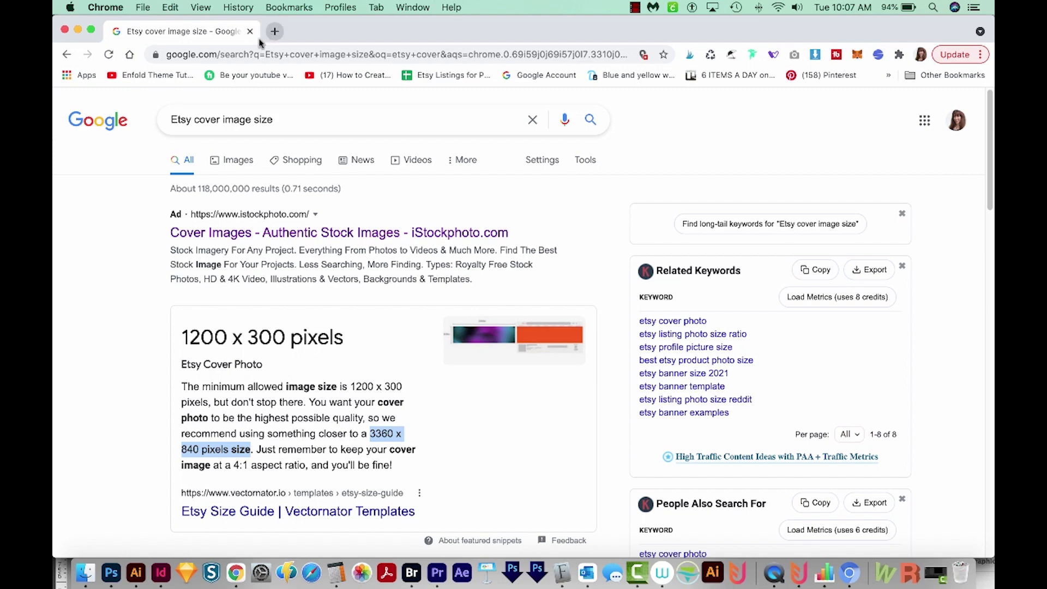
- On canva.com, open the Black Recycled Pine and Oak Etsy Shop Cover template
left_click(207, 53)
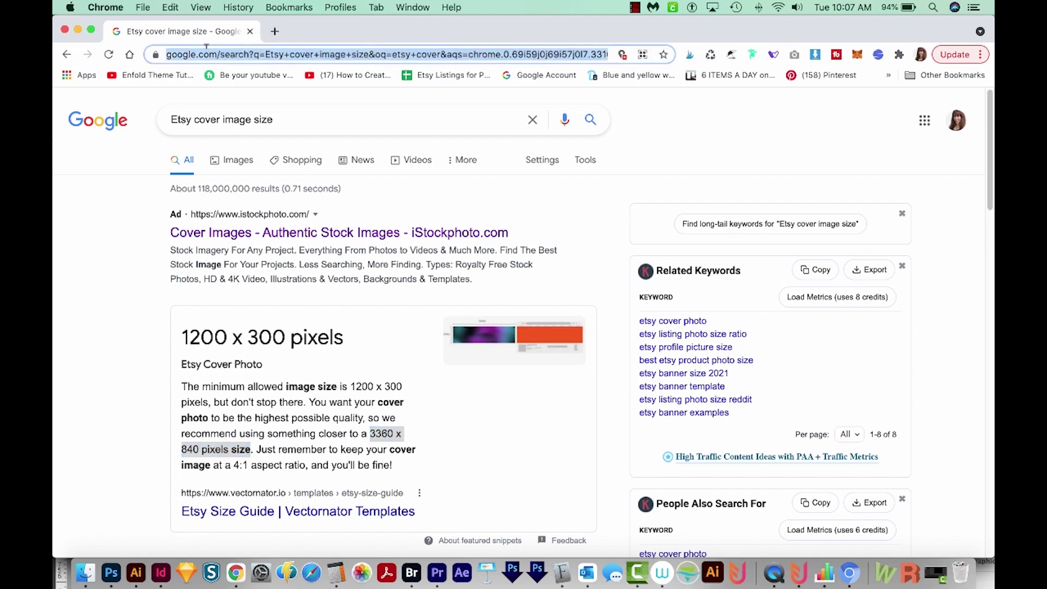
type("canva")
key("Return")
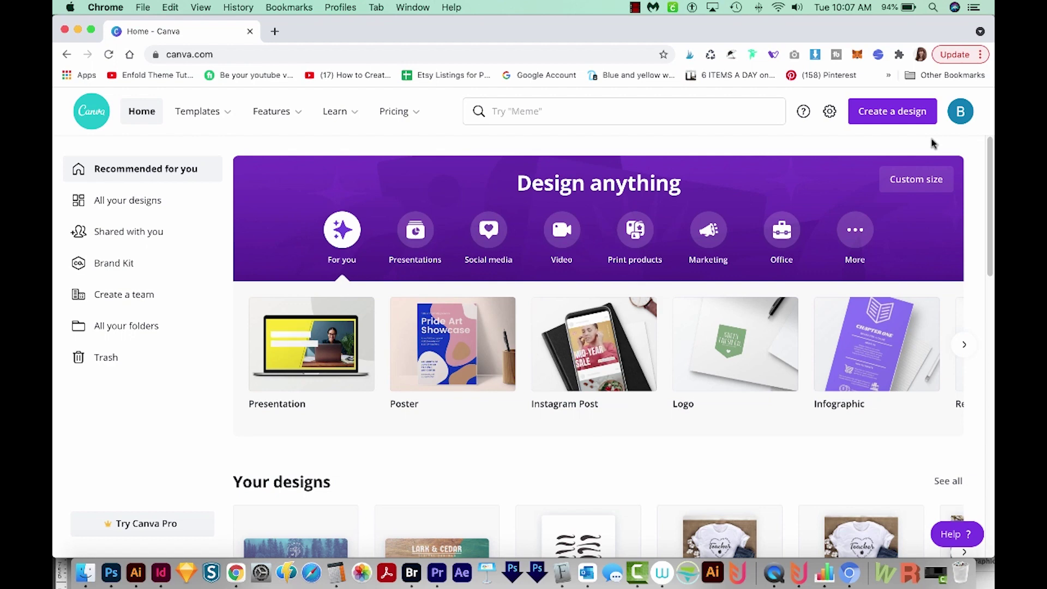
left_click(529, 111)
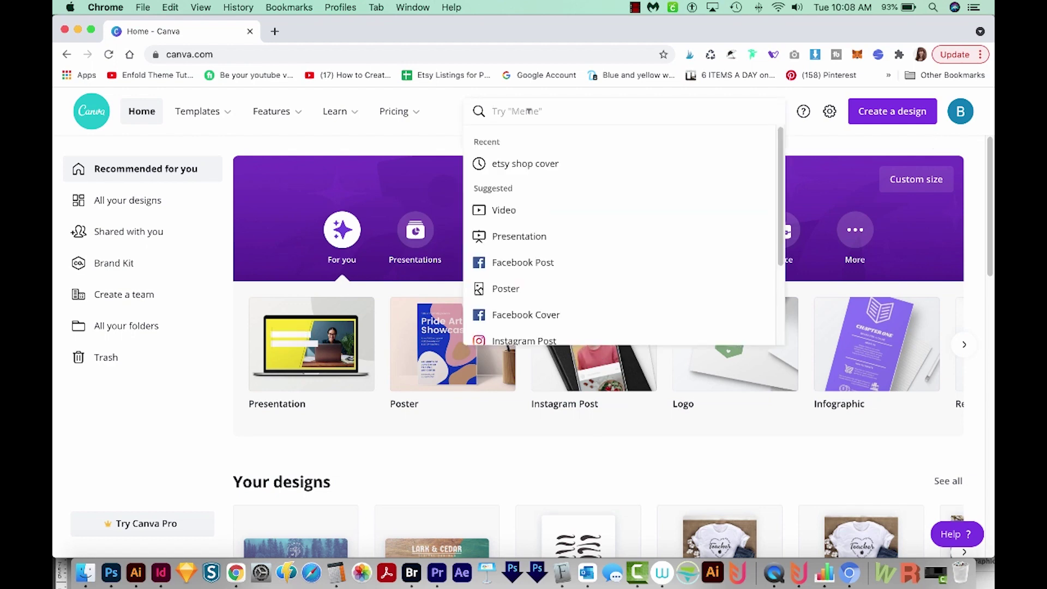
type("etsy")
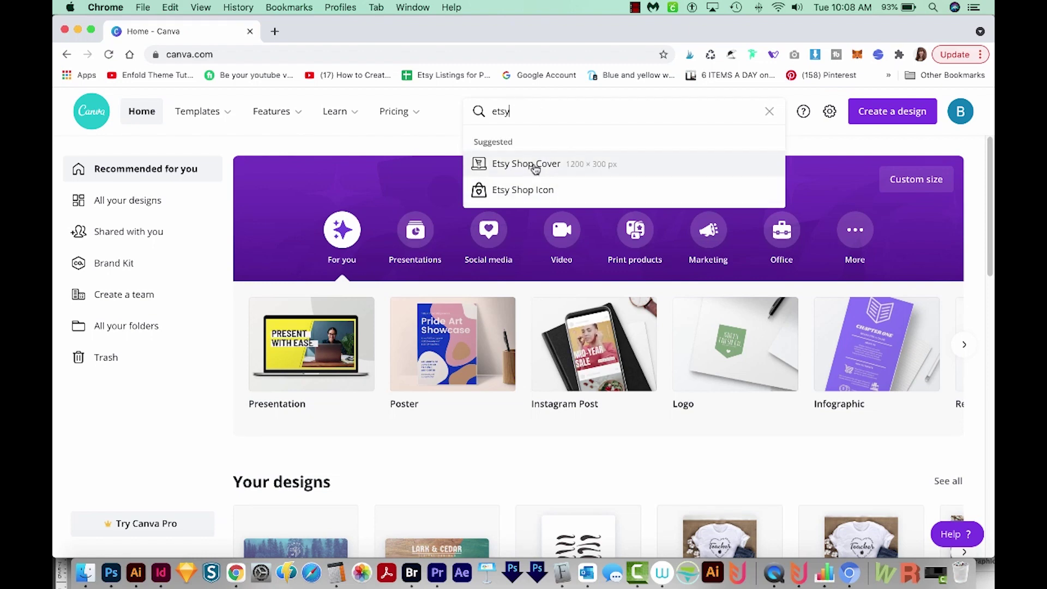
left_click(534, 167)
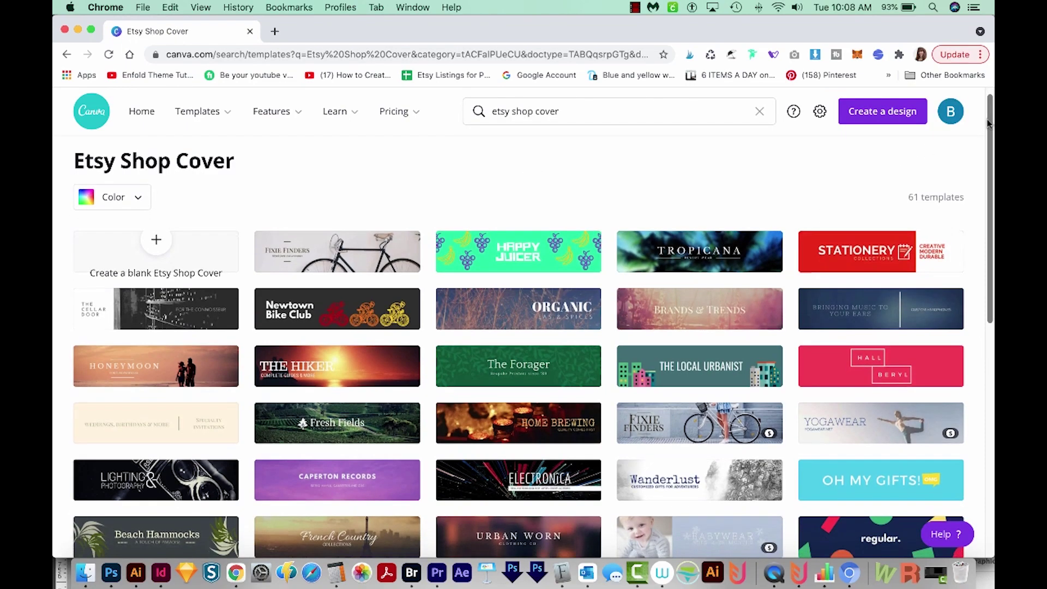
scroll(984, 188, "down", 3)
scroll(982, 197, "down", 2)
scroll(978, 212, "up", 2)
scroll(962, 169, "up", 2)
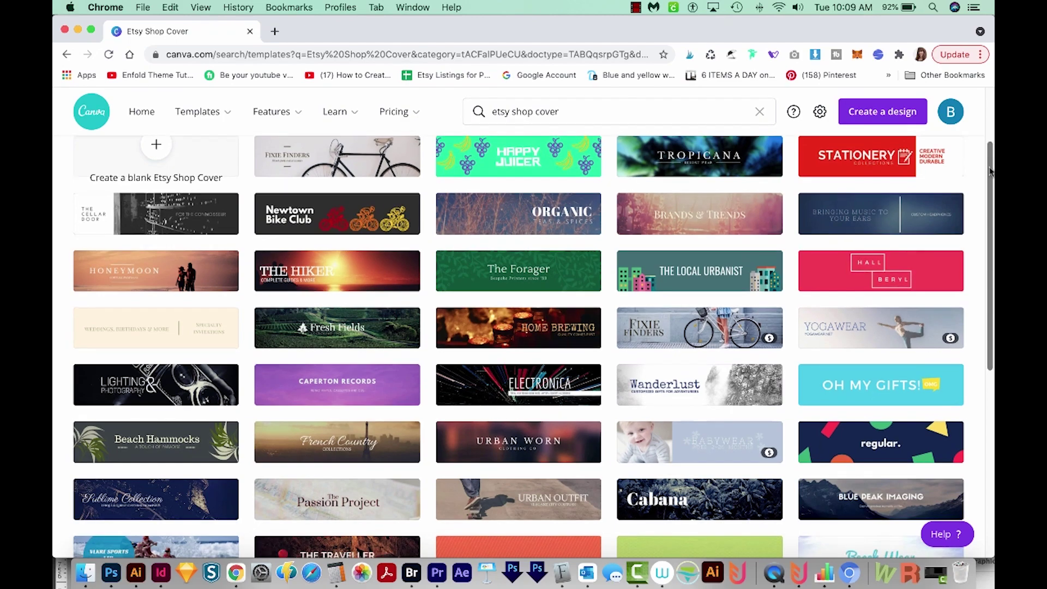
scroll(966, 247, "down", 3)
scroll(964, 270, "down", 1)
scroll(959, 295, "down", 2)
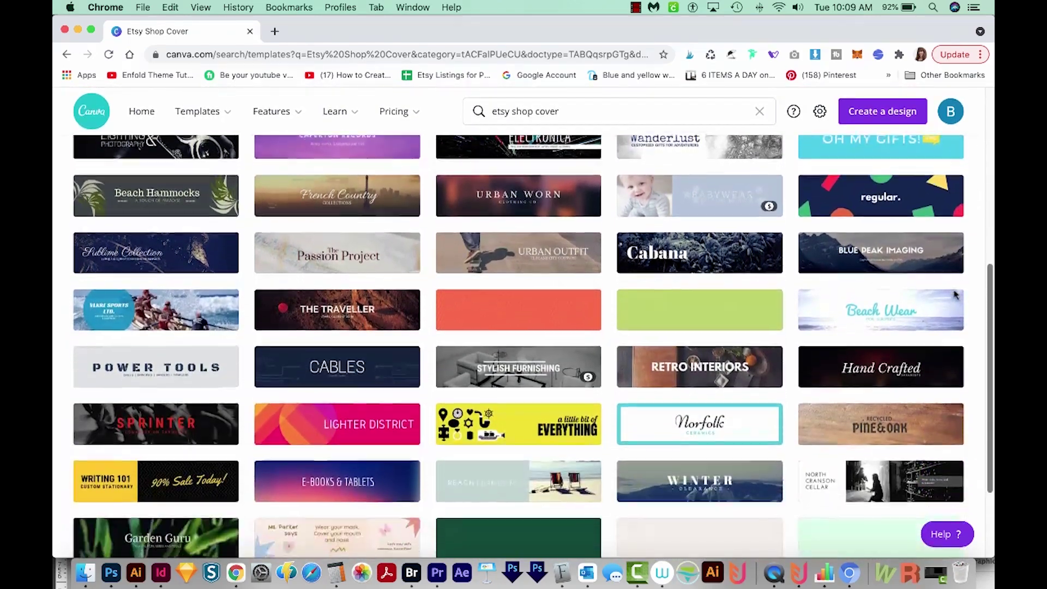
scroll(953, 319, "down", 1)
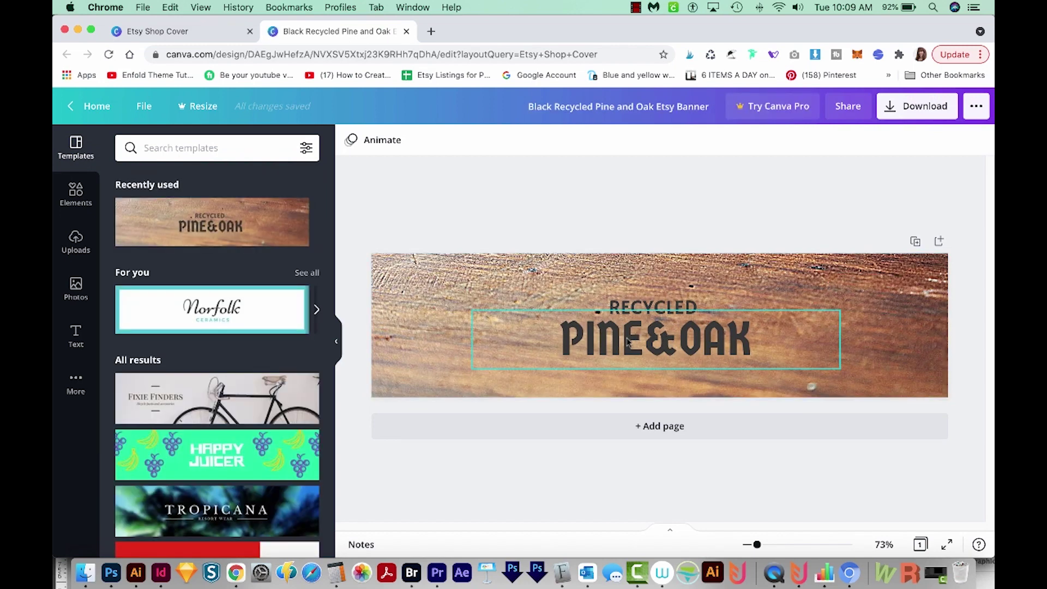
- Retype the PINE&OAK heading as 'LARK & CEDAR' and colour it white
left_click(626, 344)
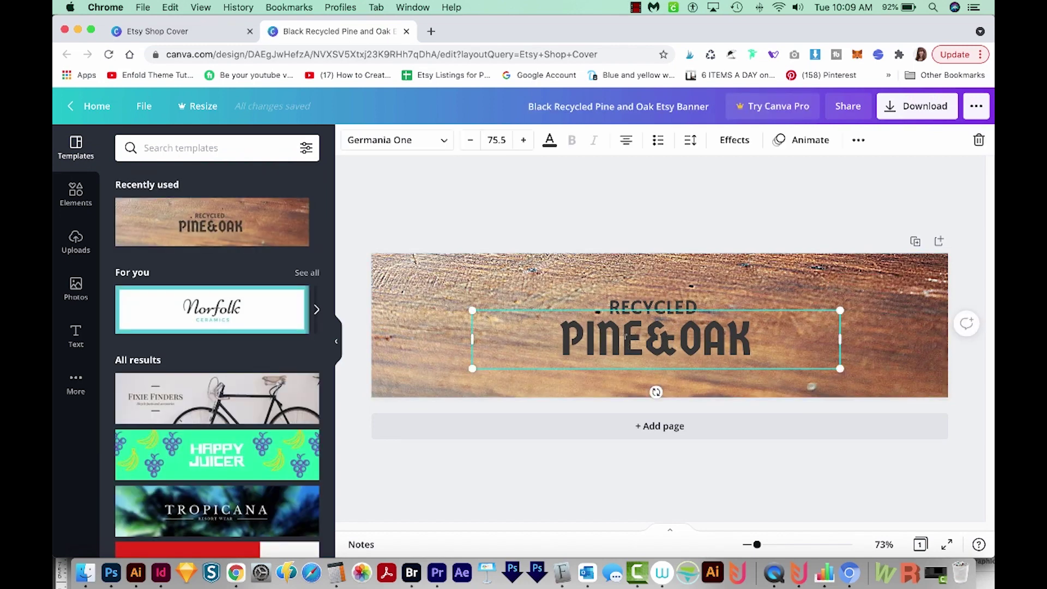
double_click(626, 334)
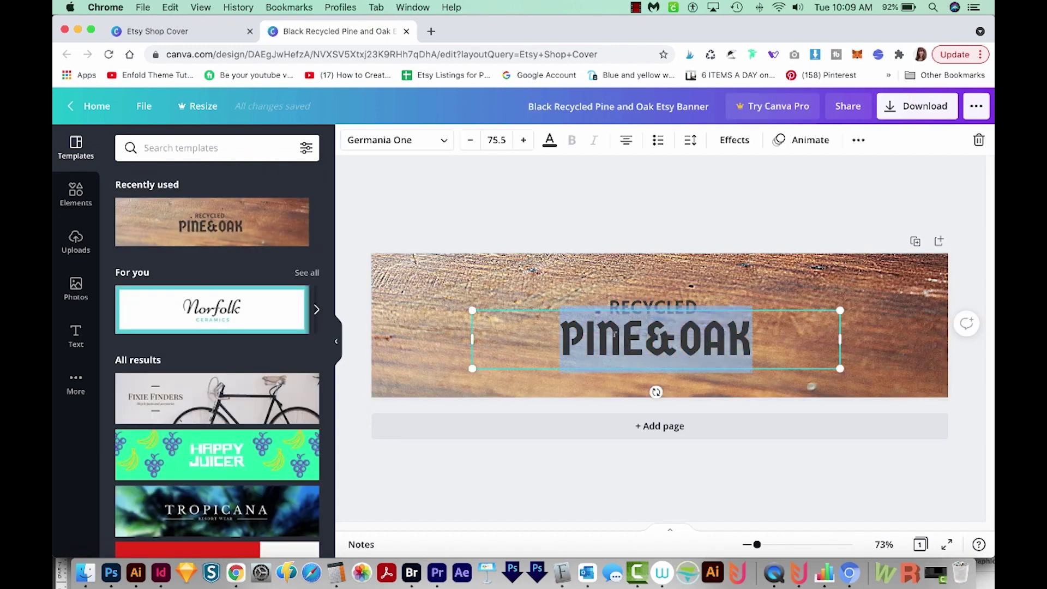
type("L")
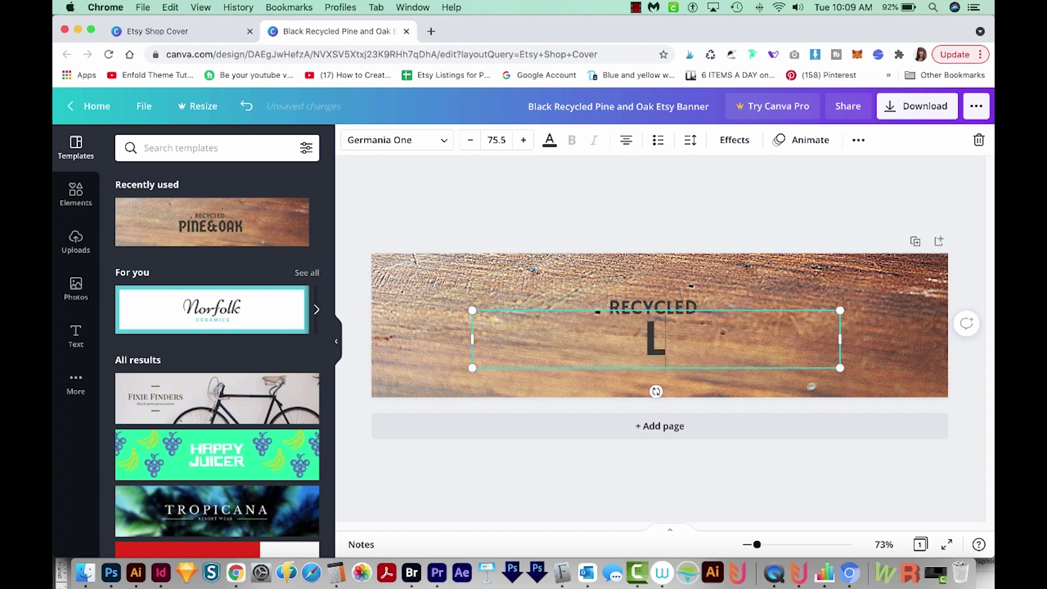
type("ARK & CEDAR")
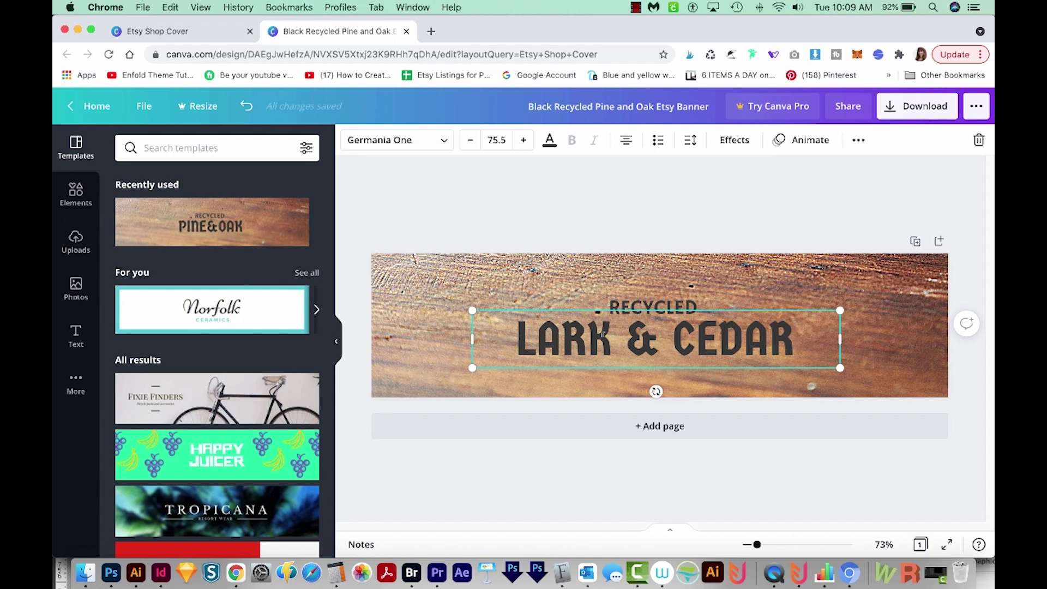
key("shift+Left")
key("shift+Left")
key("shift+Left")
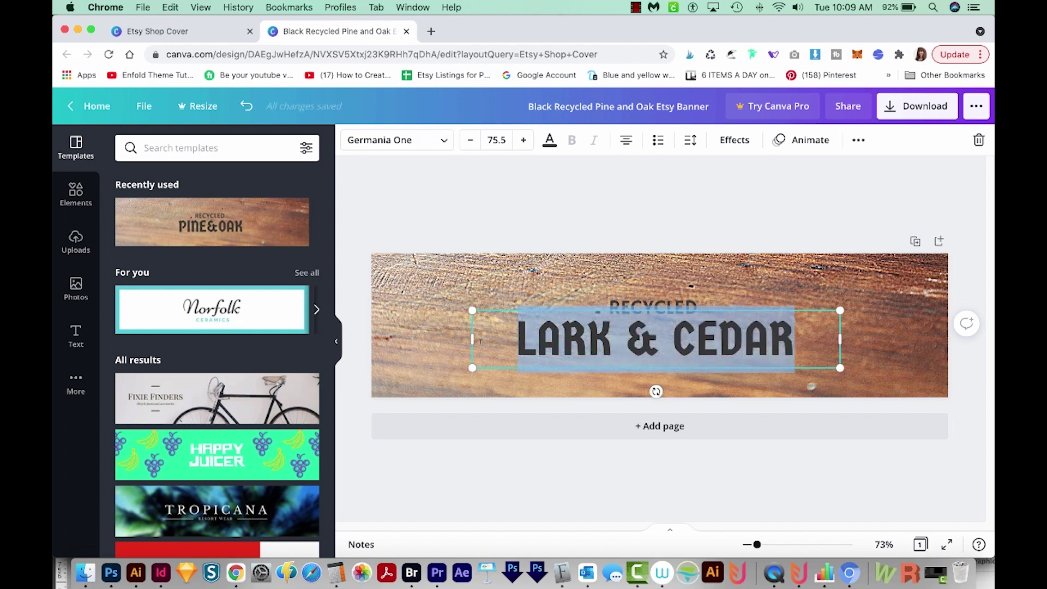
left_click(549, 144)
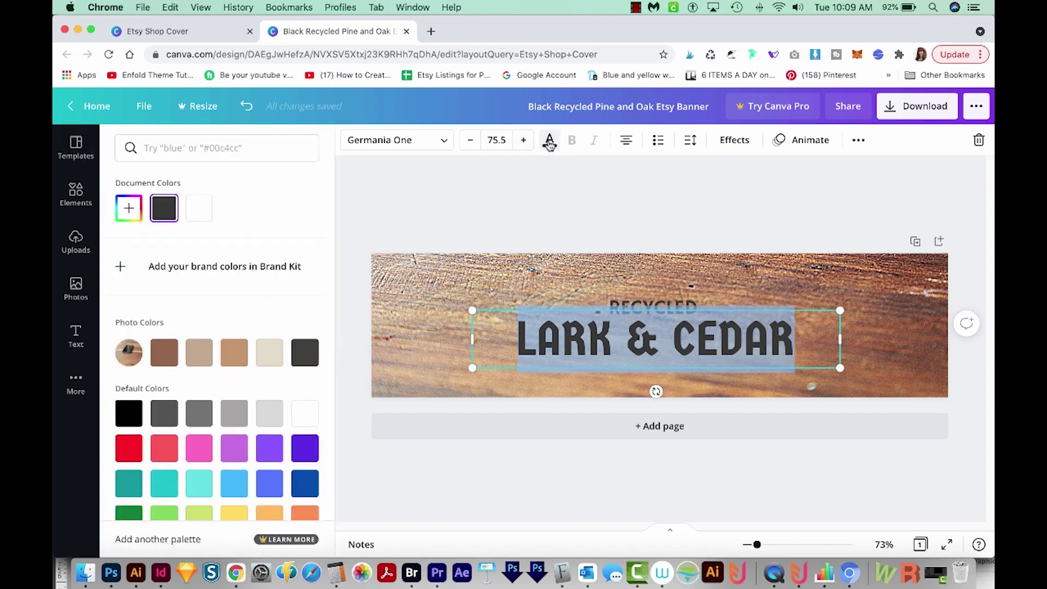
left_click(305, 419)
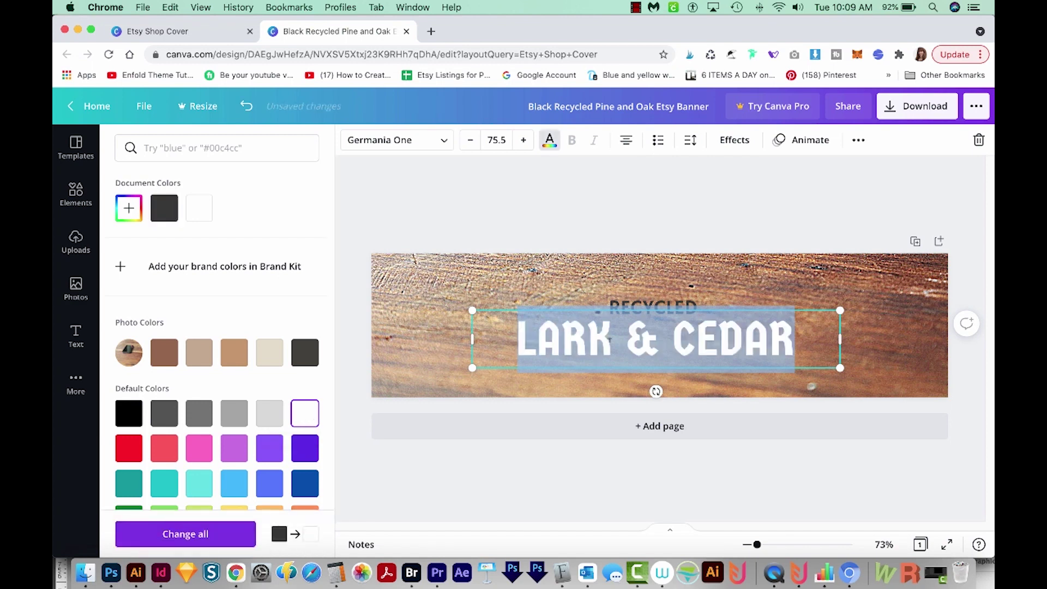
left_click(653, 308)
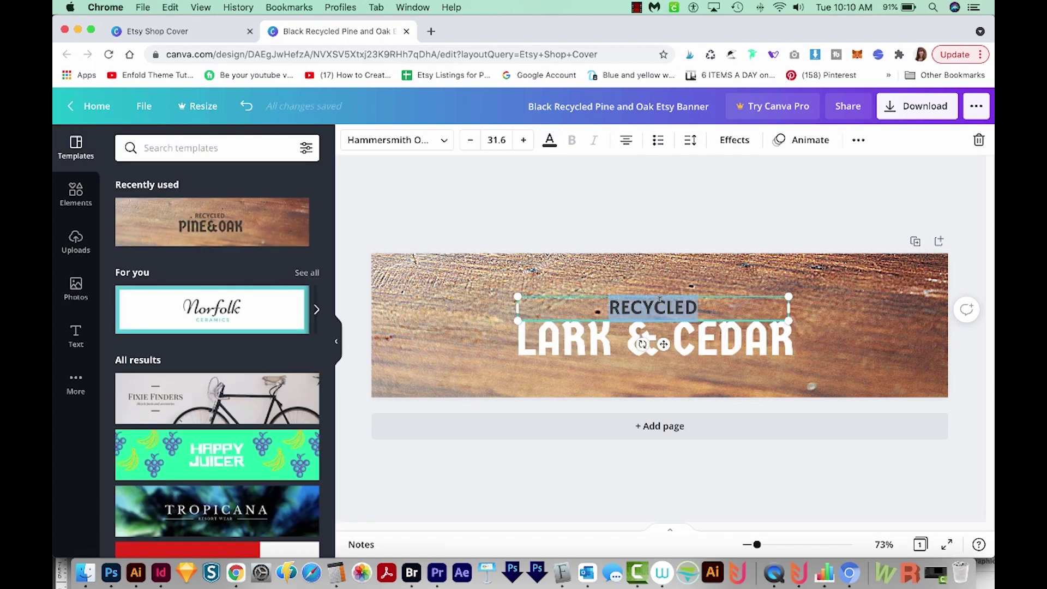
type("DIGITAL DESIGNS")
- Replace RECYCLED with white 'DIGITAL DESIGNS' text
key("super+a")
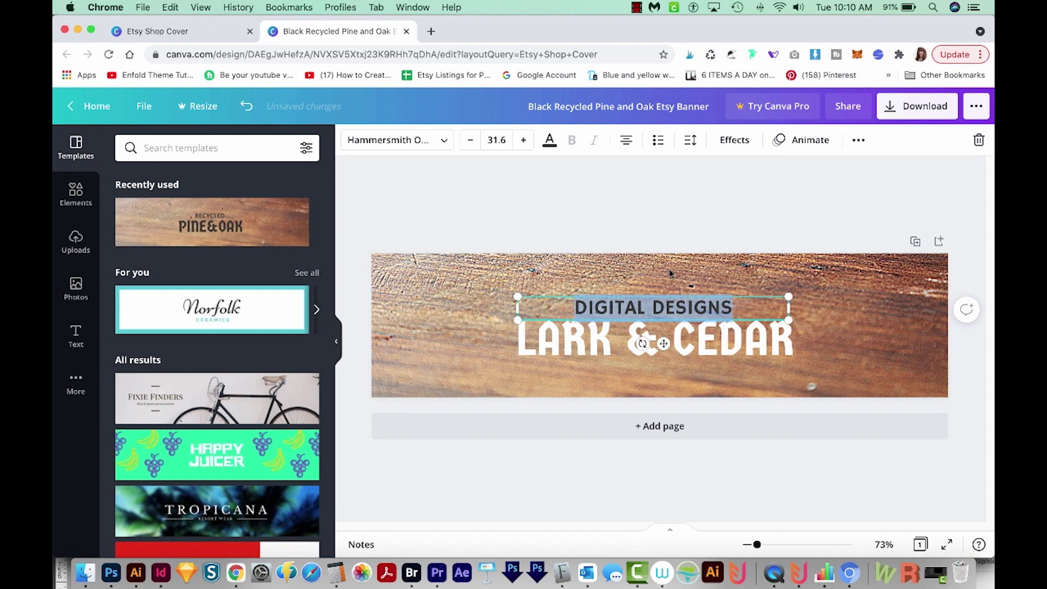
left_click(549, 139)
left_click(199, 208)
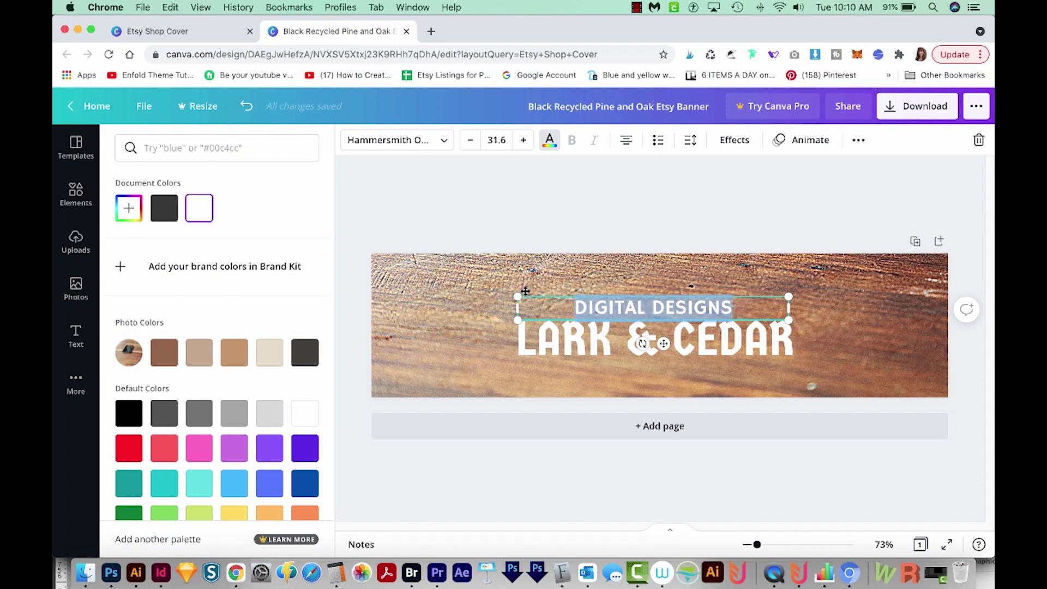
- Place DIGITAL DESIGNS under LARK & CEDAR and nudge both lines up
left_click_drag(525, 298, 511, 362)
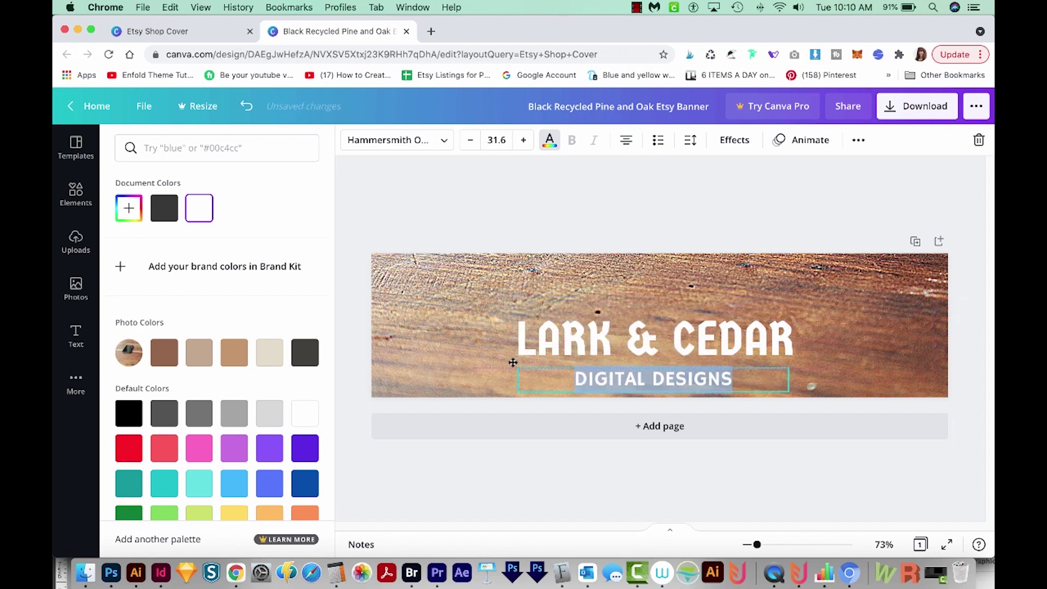
left_click_drag(511, 362, 513, 360)
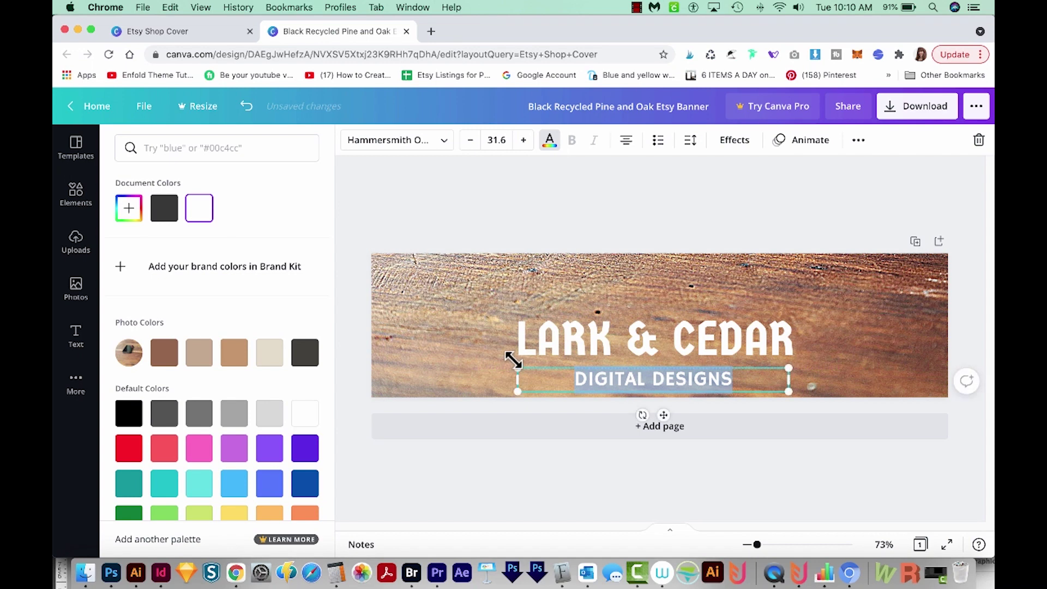
left_click(573, 338, "shift")
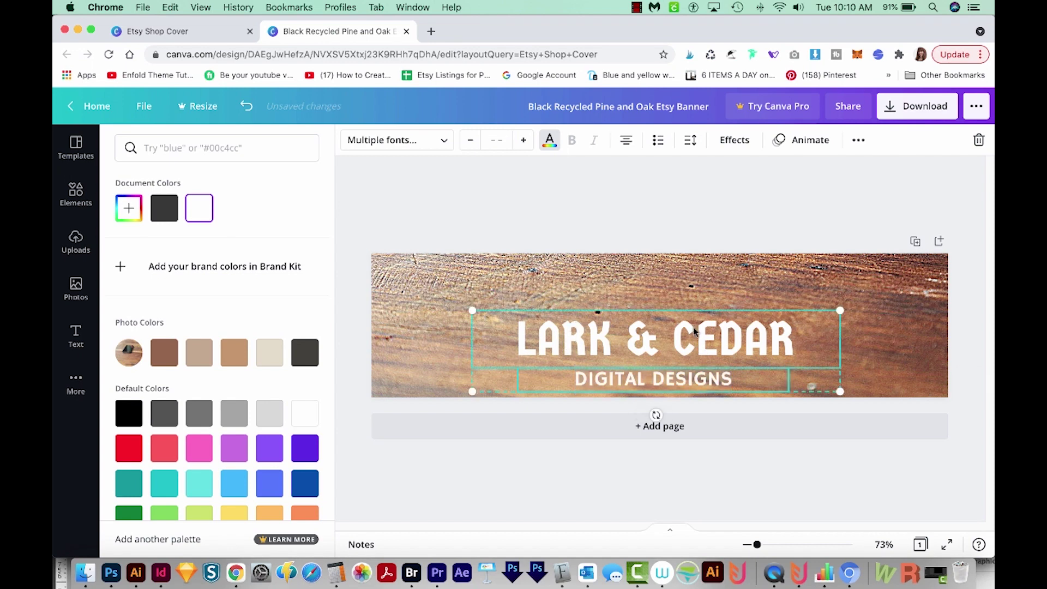
key("Up")
key("Up")
key("Up")
key("Up")
key("Up")
key("Up")
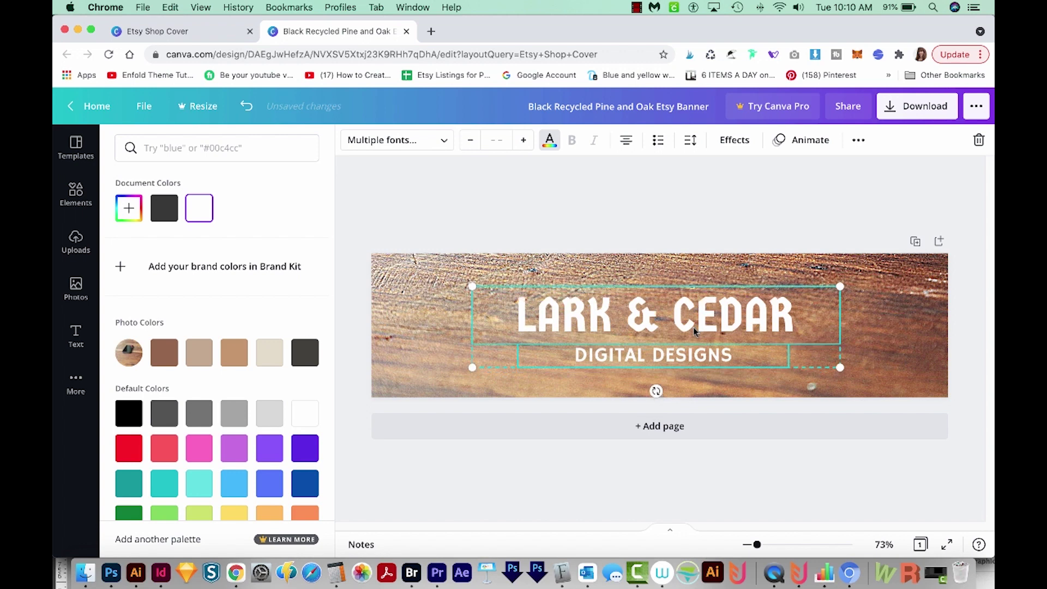
key("Up")
key("Up")
key("Up")
key("Up")
key("Up")
key("Up")
key("Up")
key("Up")
key("Up")
key("Up")
key("Up")
key("Up")
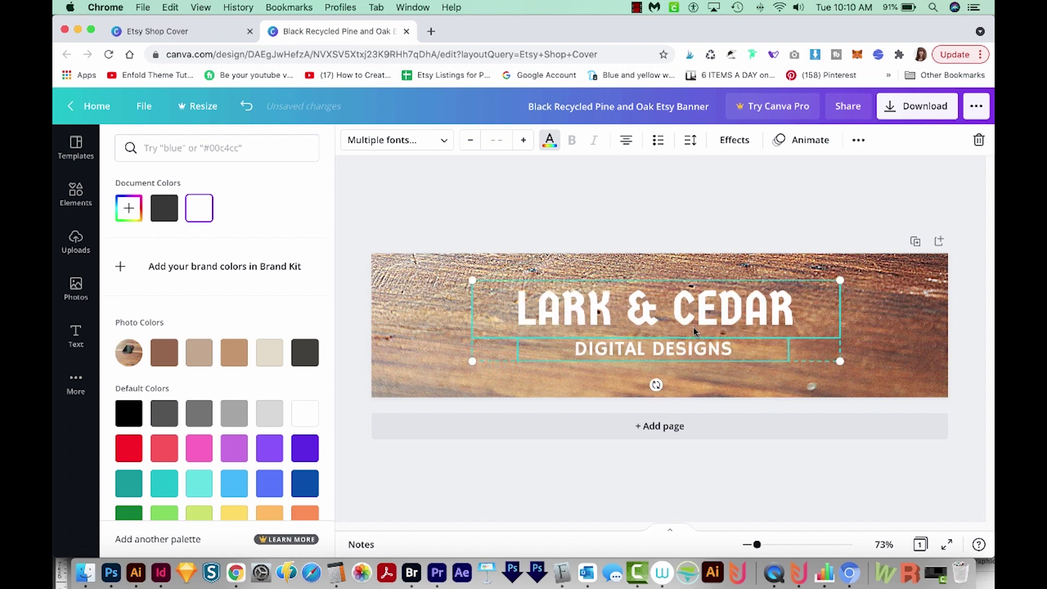
left_click(742, 471)
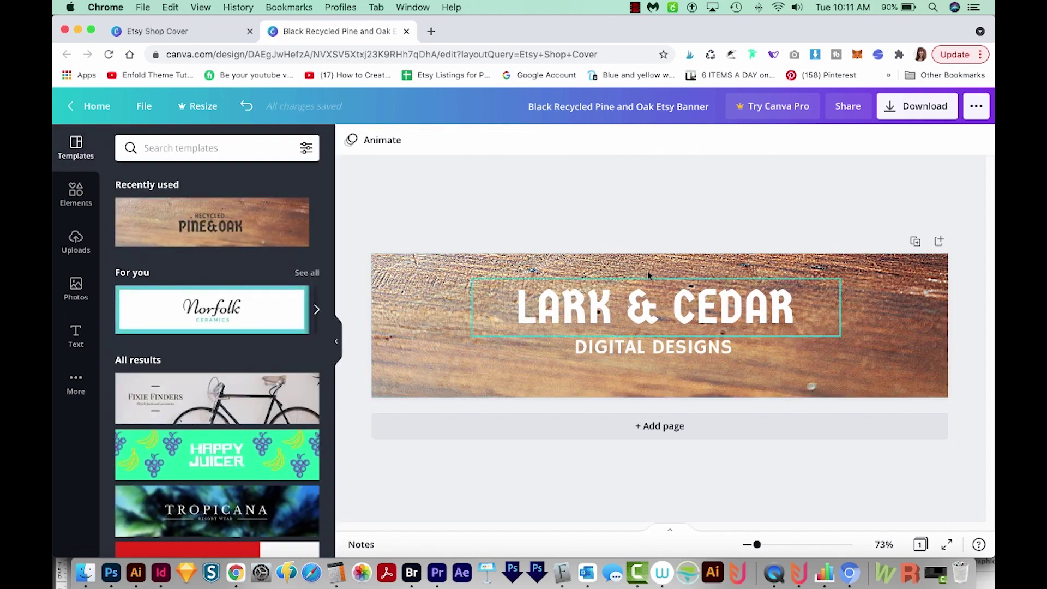
- Add a straight line, shorten it under the title, and make it white
left_click(76, 195)
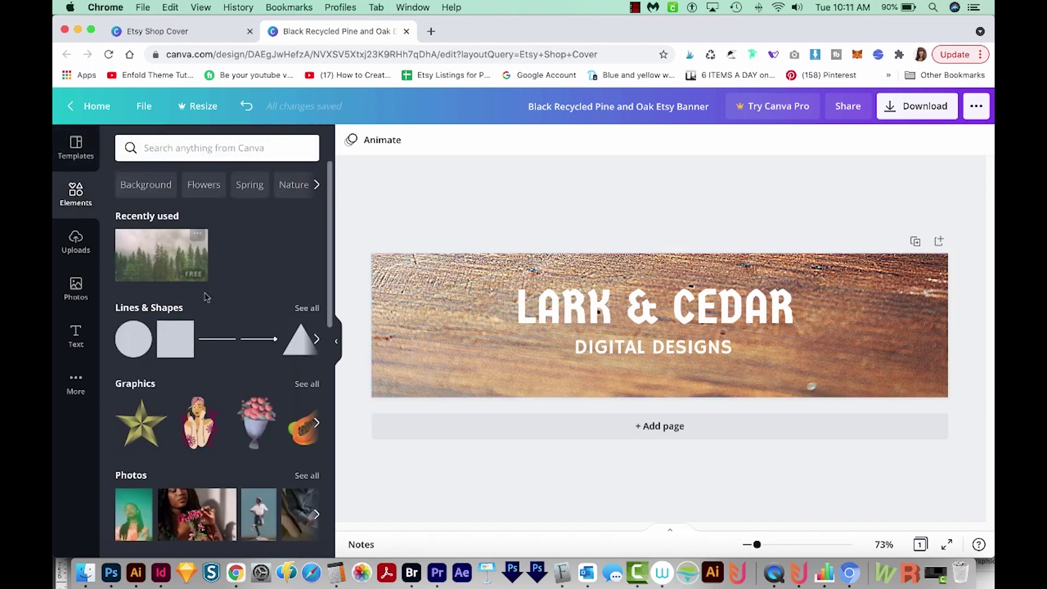
left_click(221, 345)
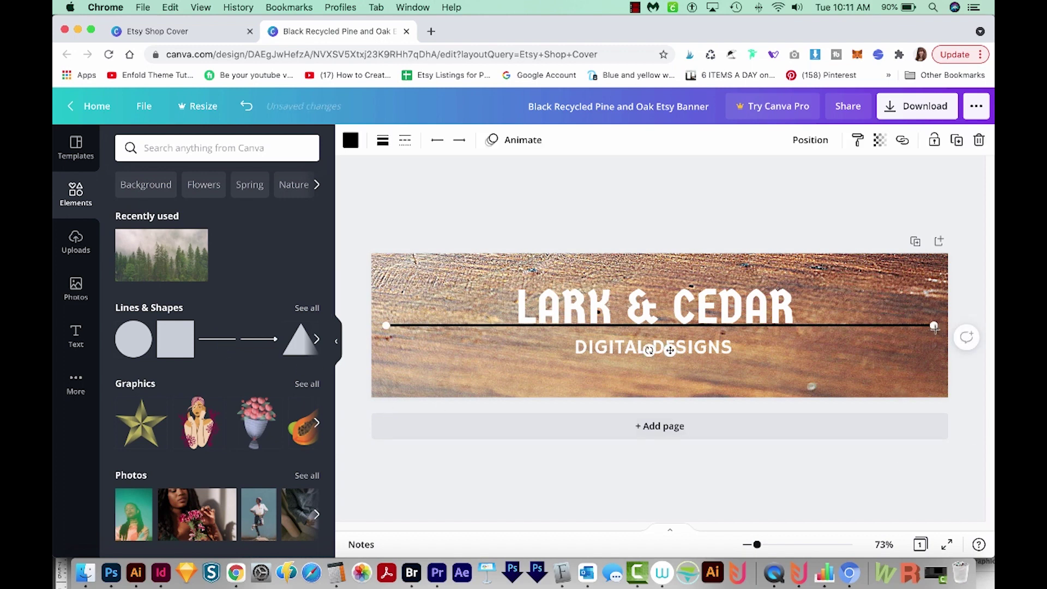
left_click_drag(934, 325, 837, 326)
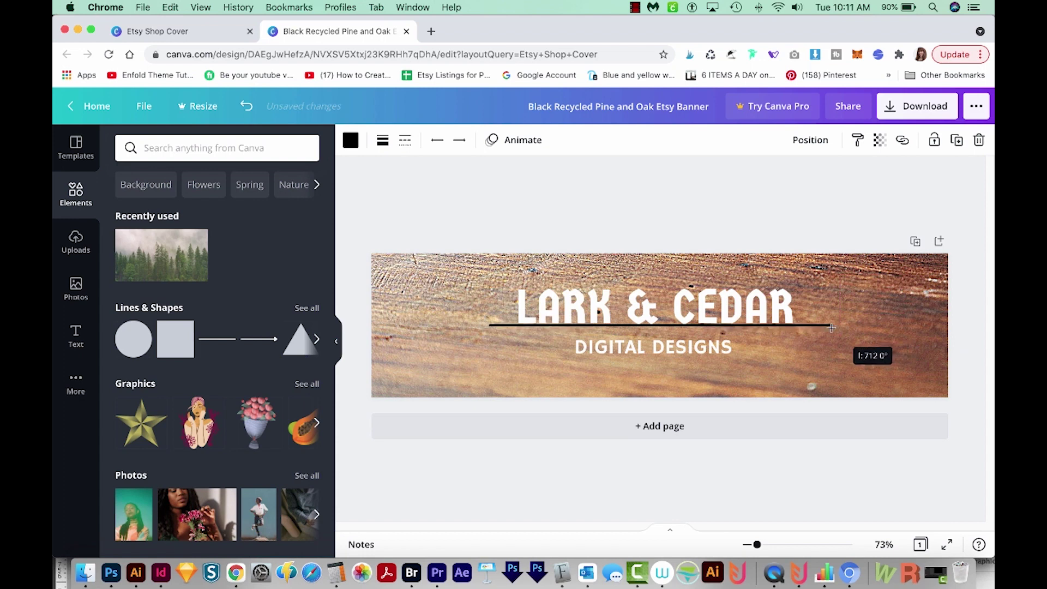
left_click_drag(837, 327, 816, 326)
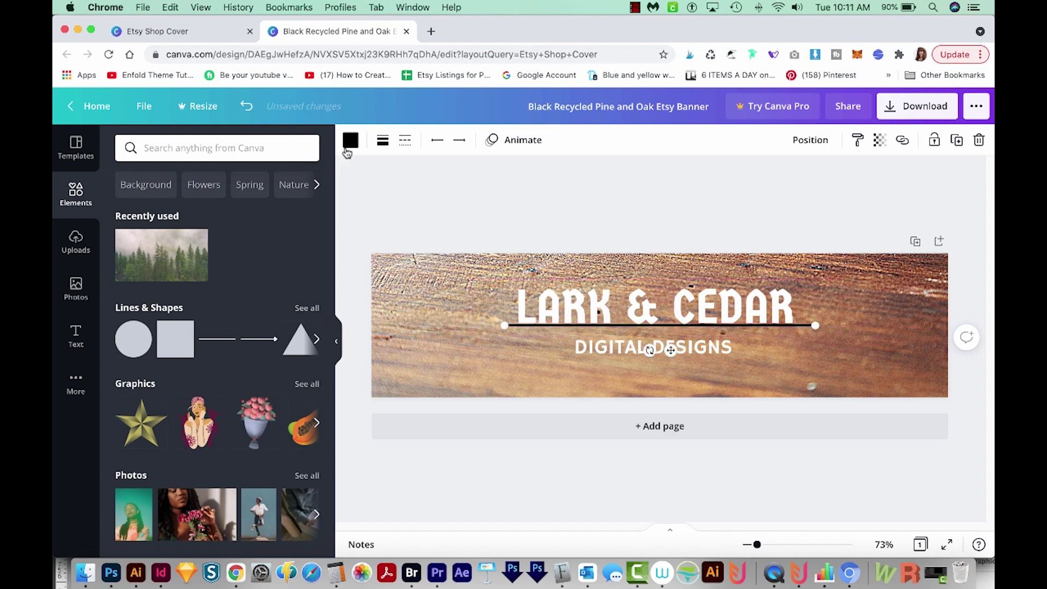
left_click(350, 140)
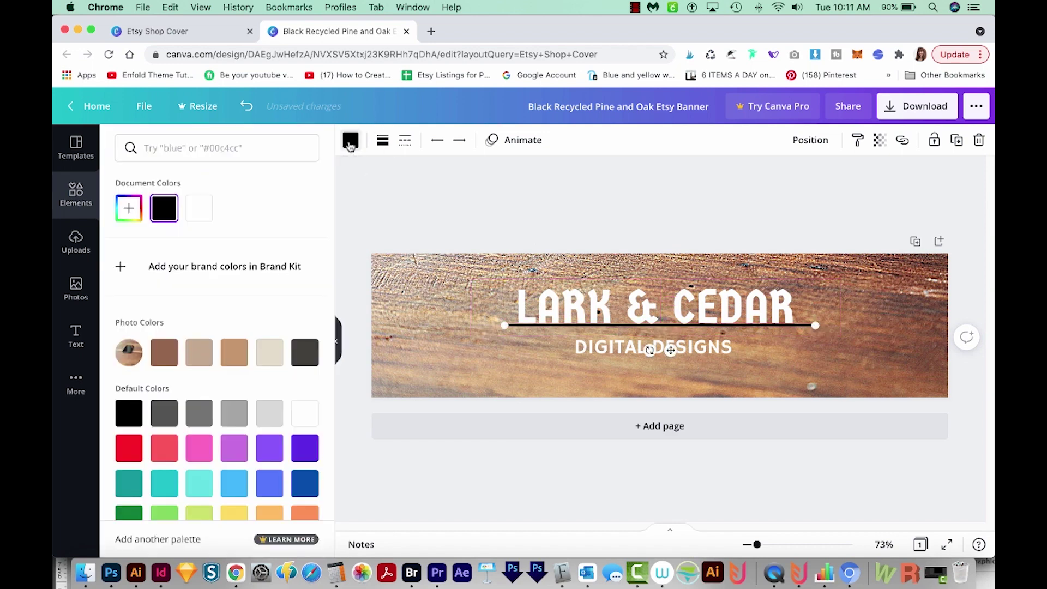
left_click(304, 414)
left_click_drag(782, 326, 780, 331)
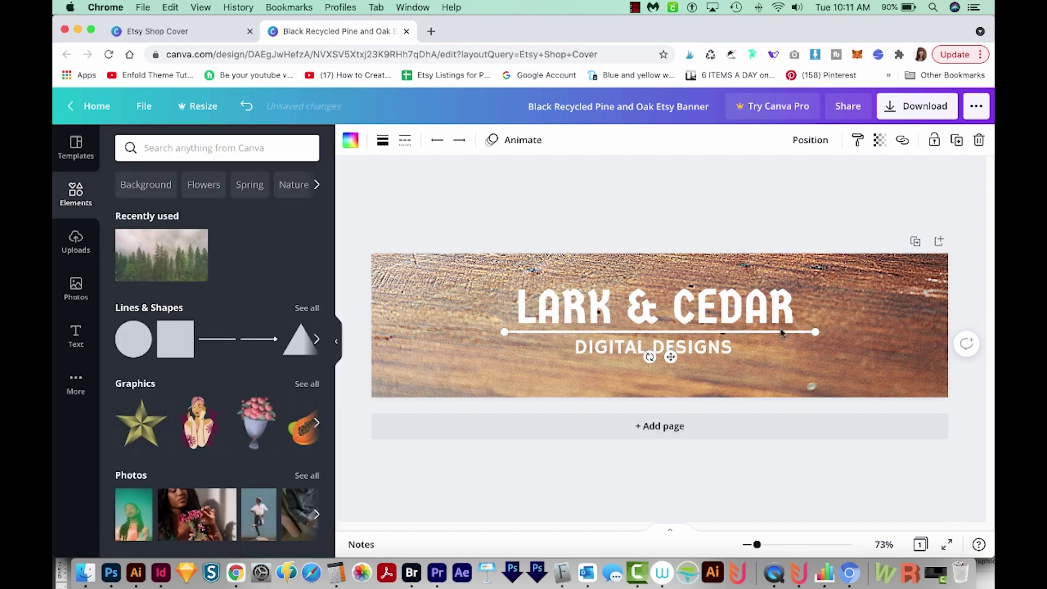
- Centre the title group on the banner
left_click(775, 317)
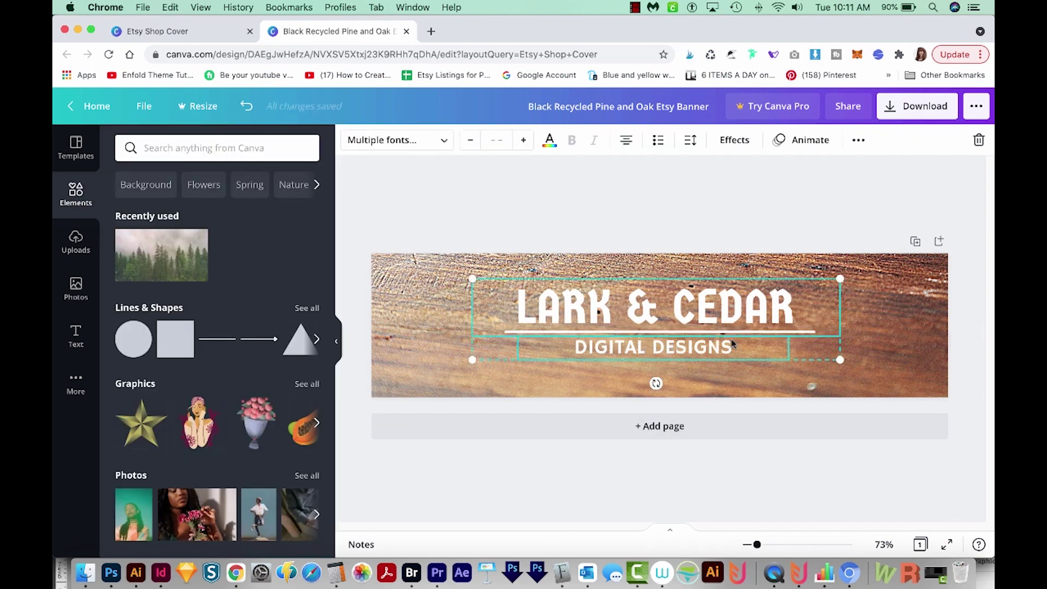
left_click_drag(683, 285, 713, 308)
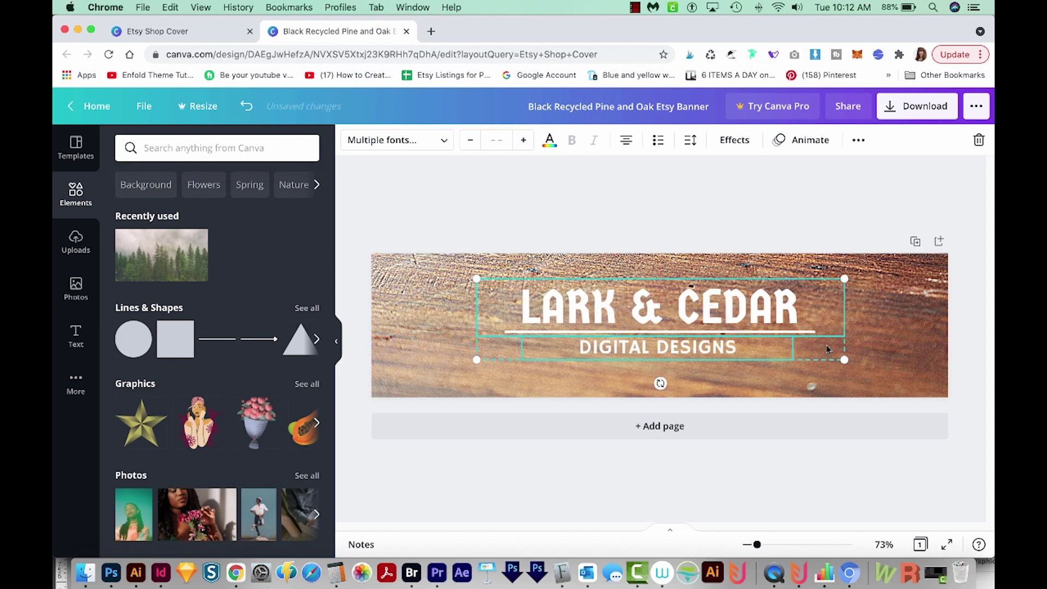
left_click(825, 215)
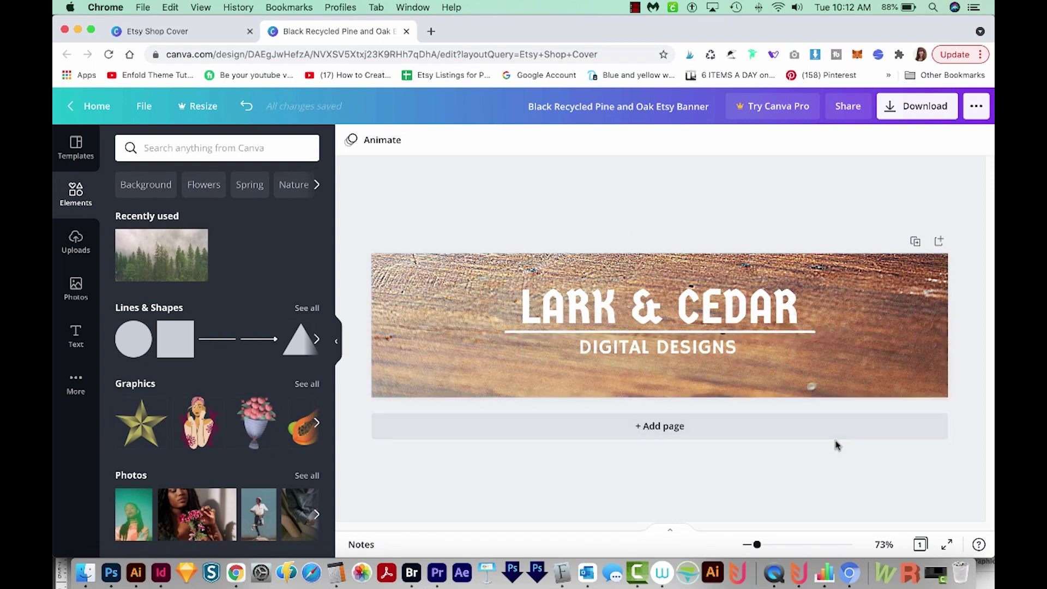
- Add a Dark Turquoise triangle enlarged across the banner's right side
left_click(292, 350)
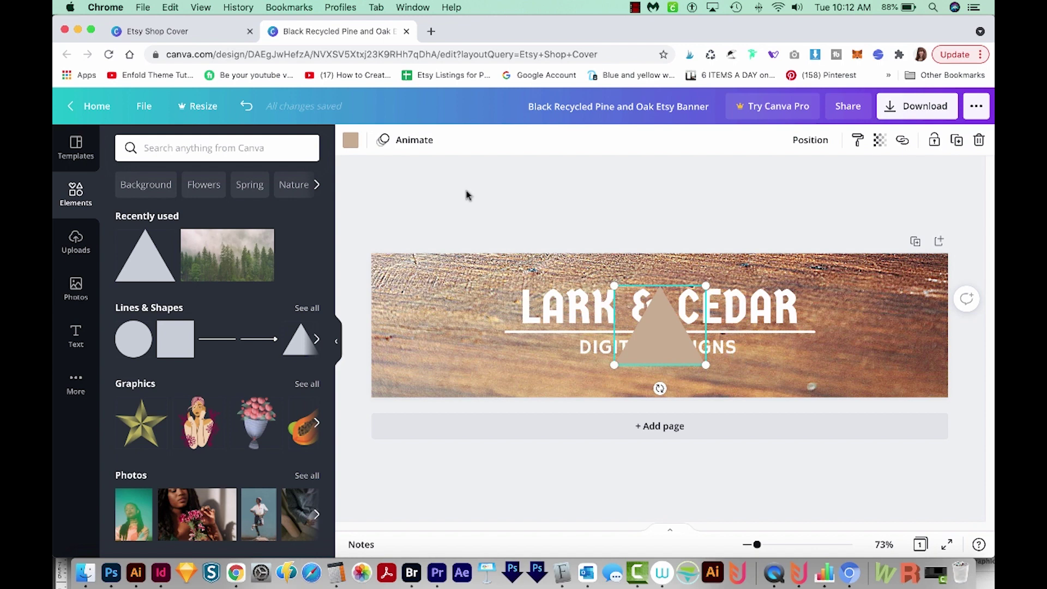
left_click(350, 140)
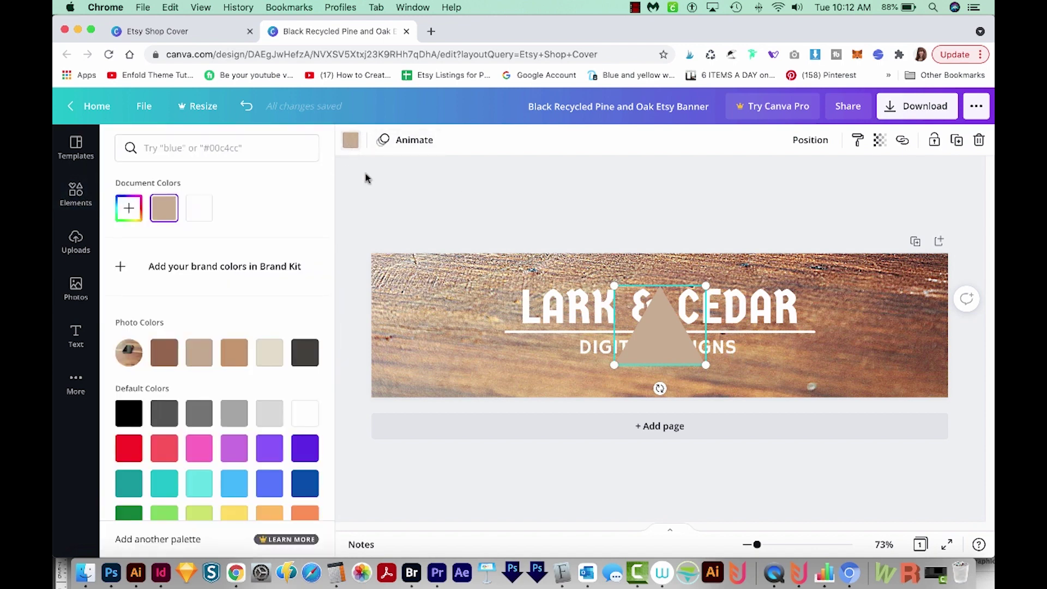
left_click(132, 488)
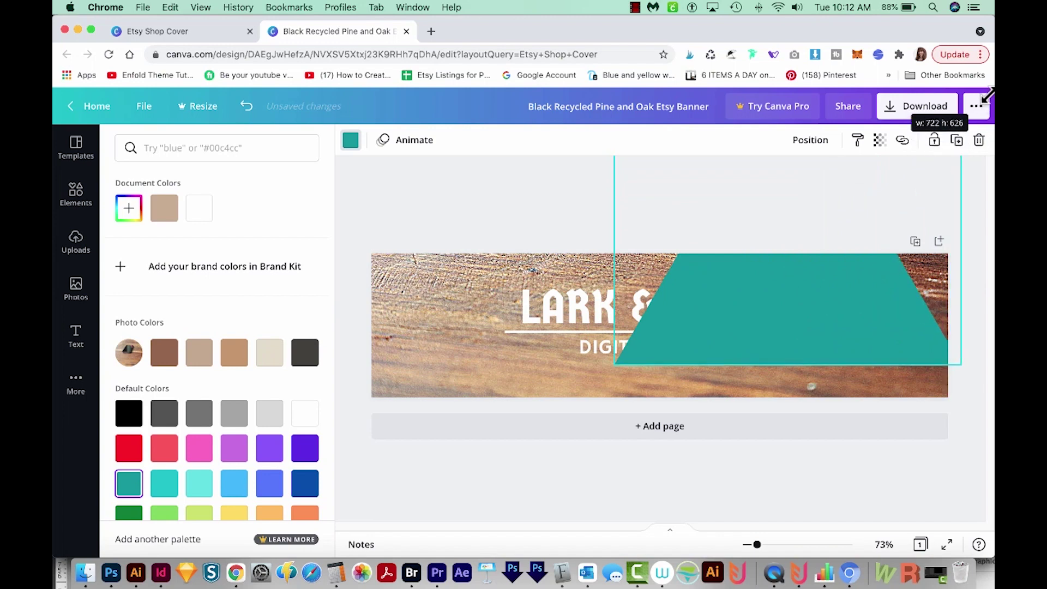
left_click_drag(746, 262, 961, 155)
left_click_drag(959, 367, 981, 457)
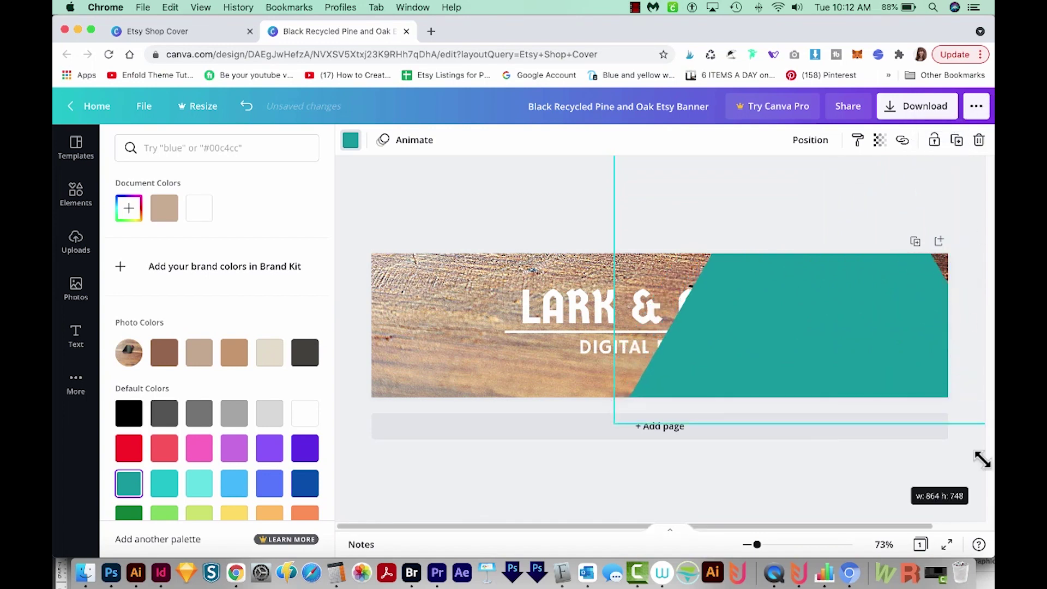
left_click_drag(777, 356, 857, 390)
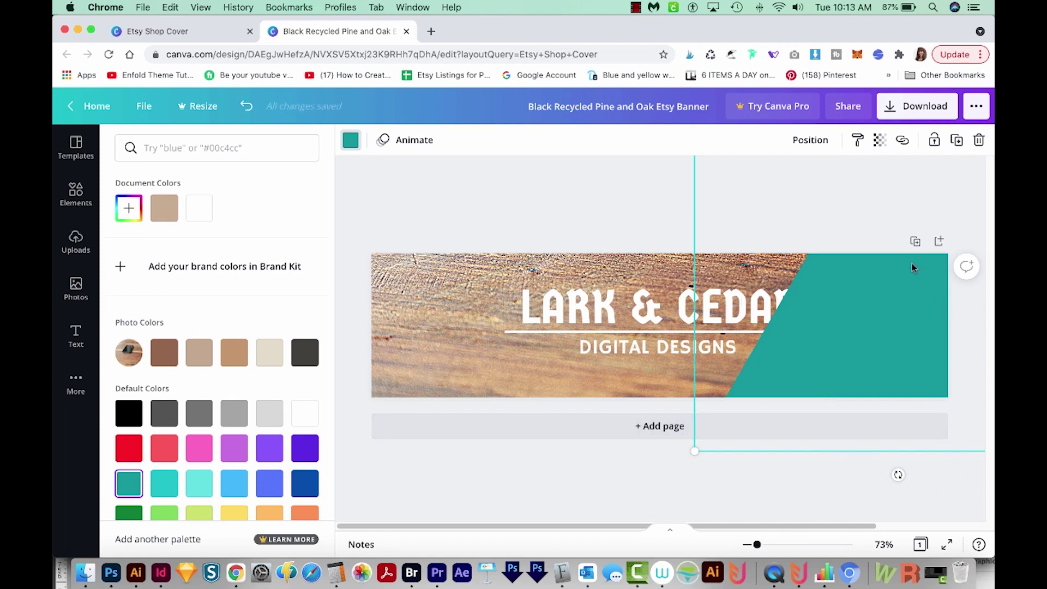
- Move the teal shape back two layers and set its transparency to 64
left_click(810, 140)
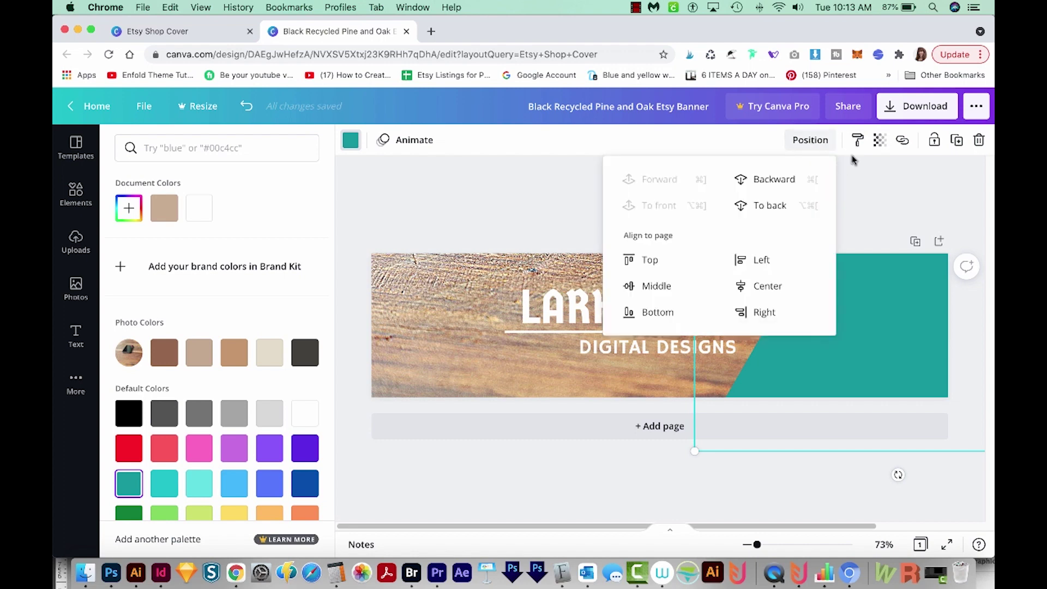
left_click(769, 181)
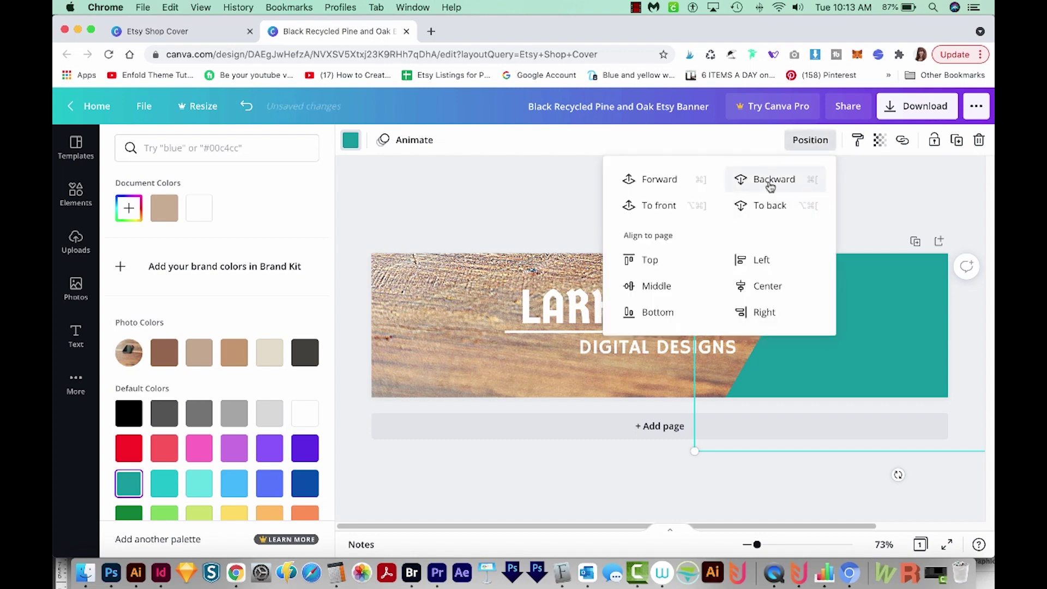
left_click(769, 187)
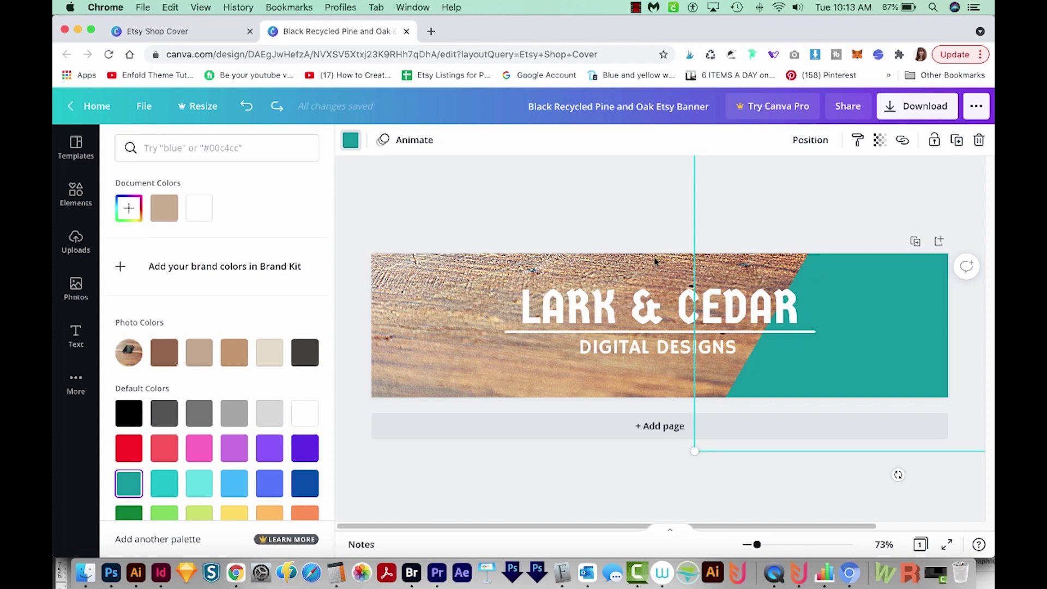
left_click(879, 143)
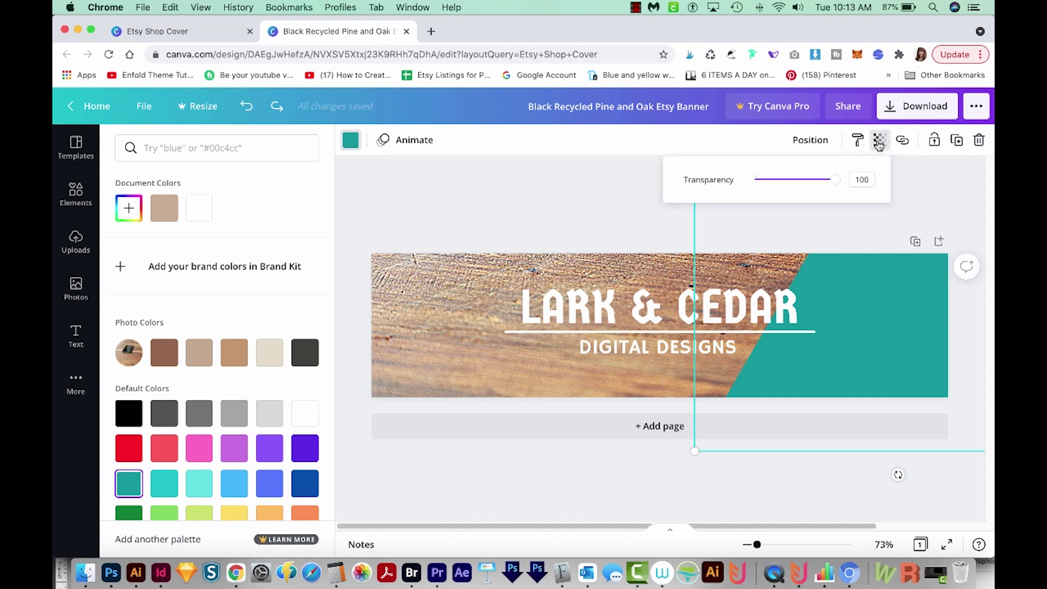
left_click(804, 181)
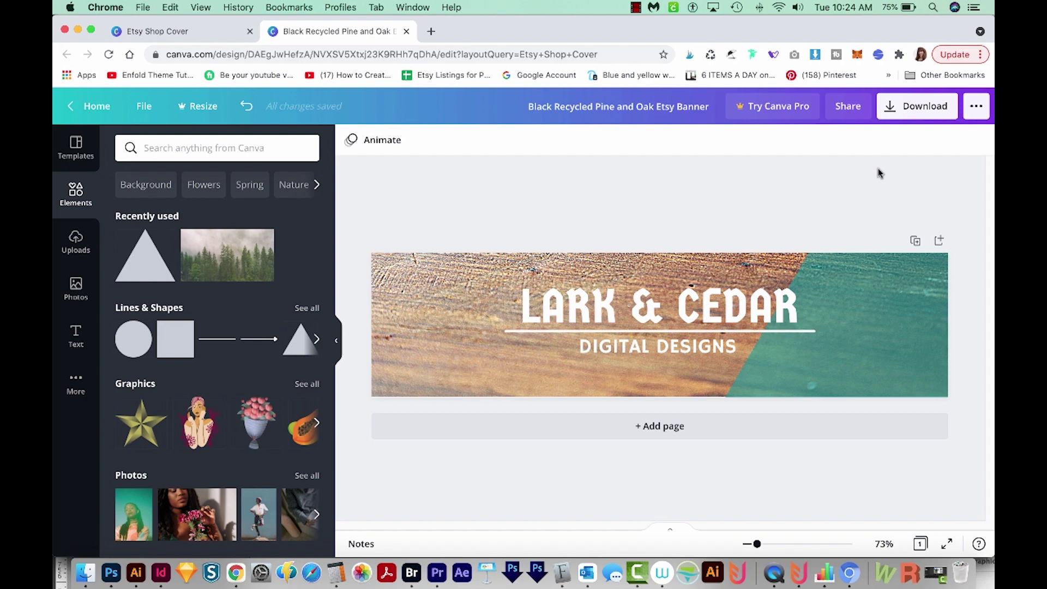
- Download the banner as a PNG and preview it from Finder with Quick Look
left_click(923, 111)
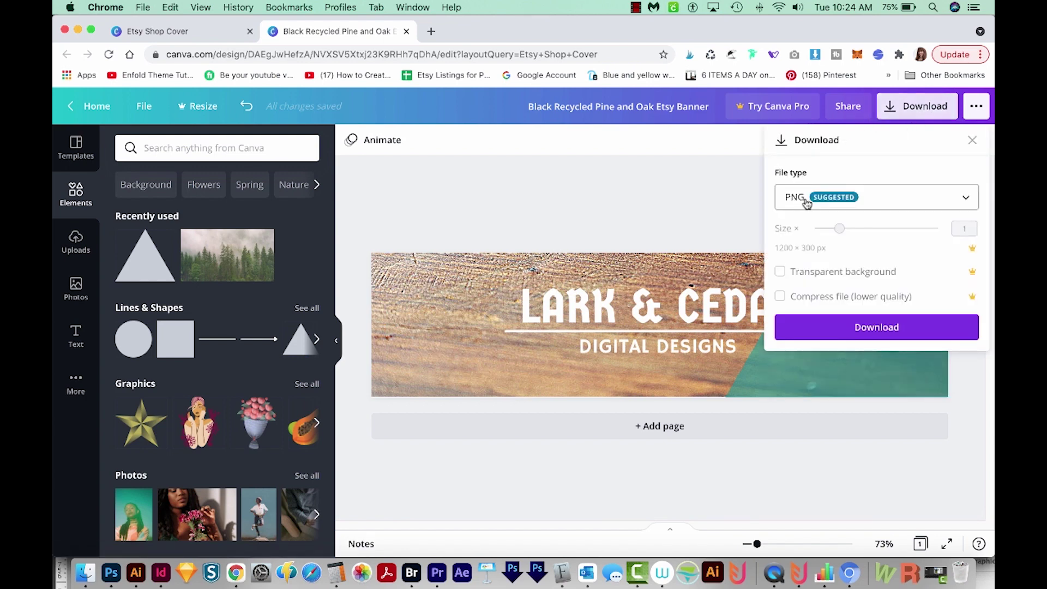
left_click(880, 328)
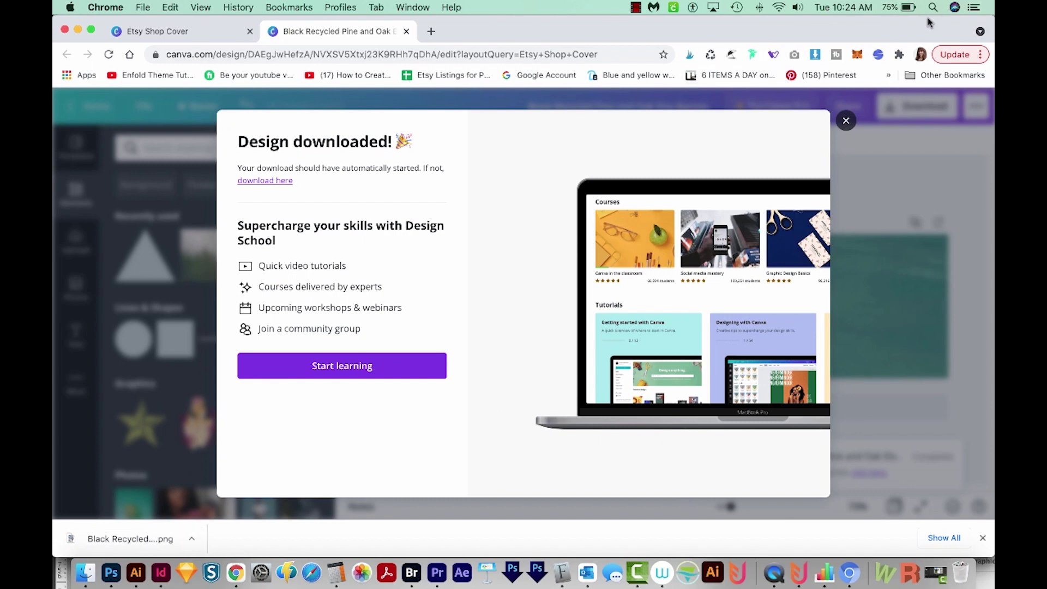
left_click(193, 540)
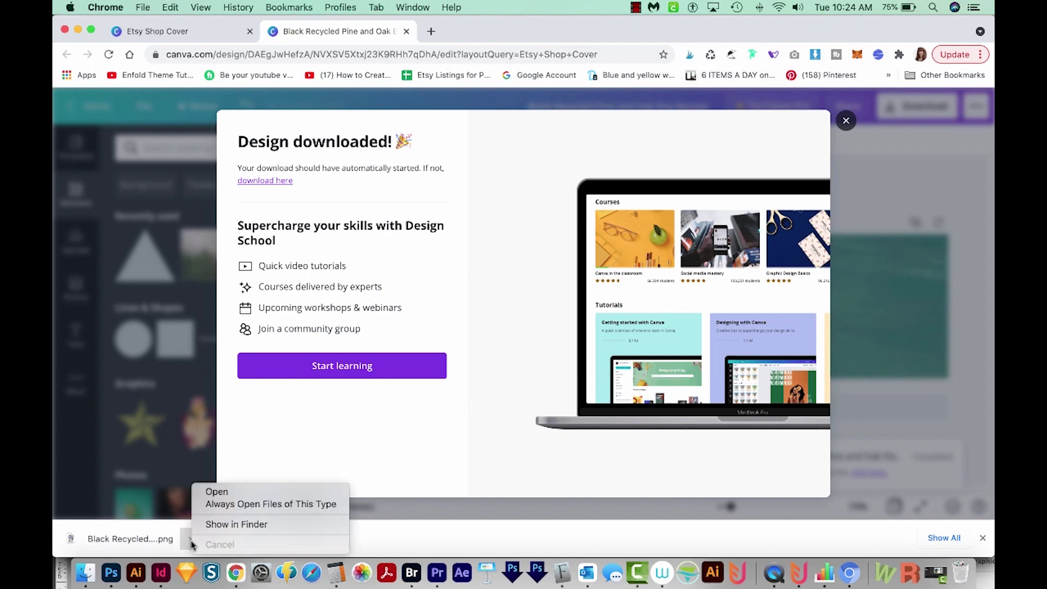
left_click(212, 527)
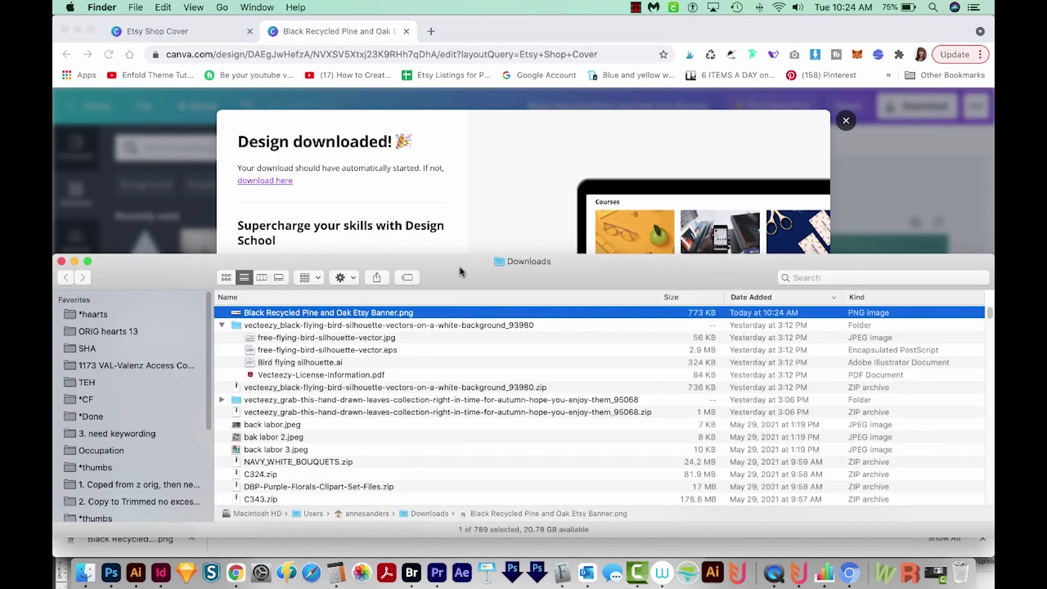
key("space")
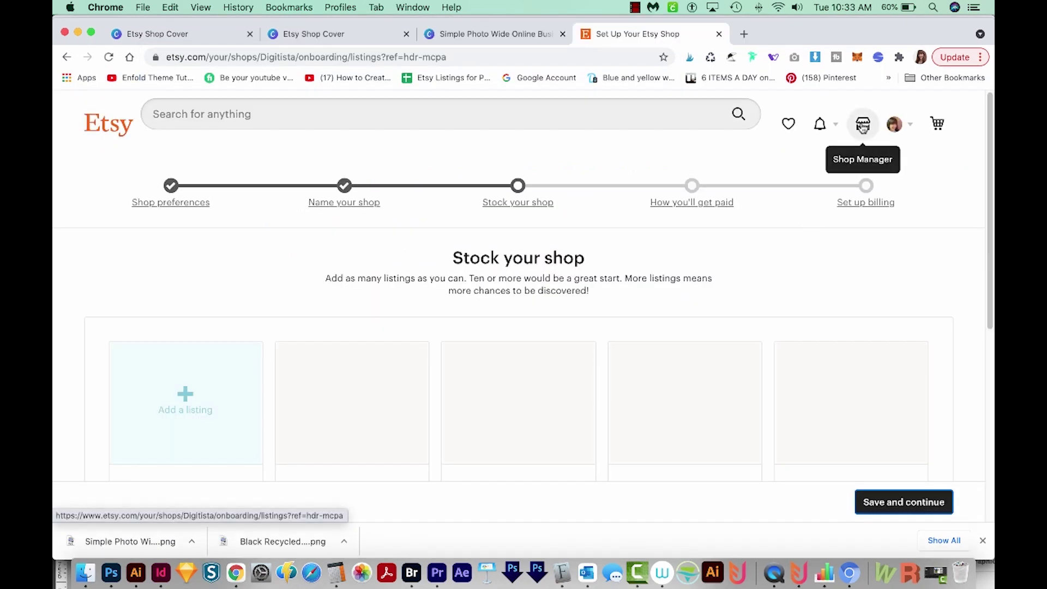
- Open the Etsy Shop Manager from the Stock your shop step
left_click(863, 127)
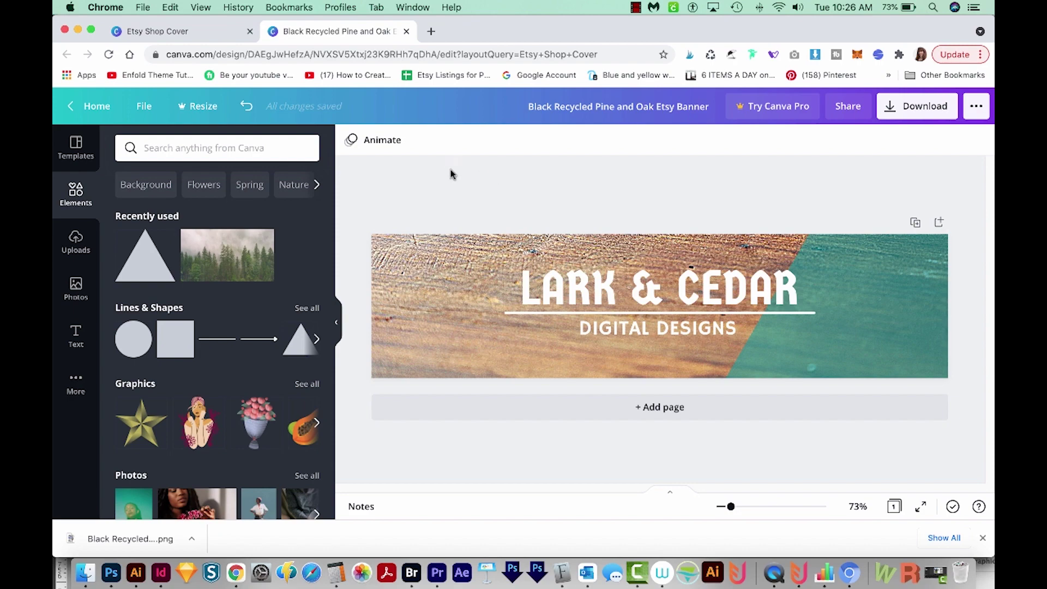
- From Canva Home, search 'ets' and choose the Etsy Shop Cover design type
left_click(90, 110)
left_click(495, 112)
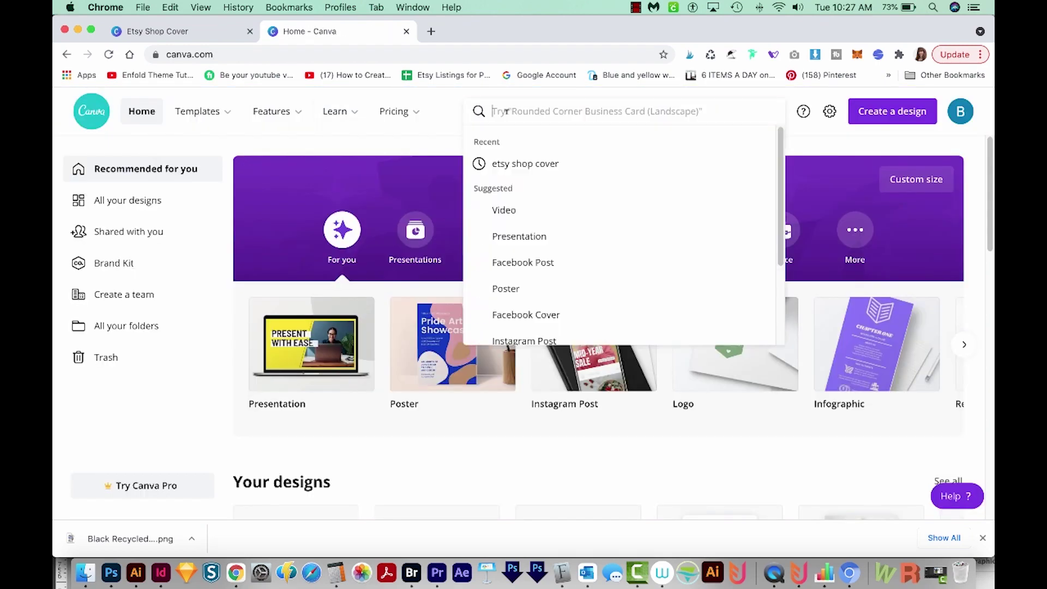
type("ets")
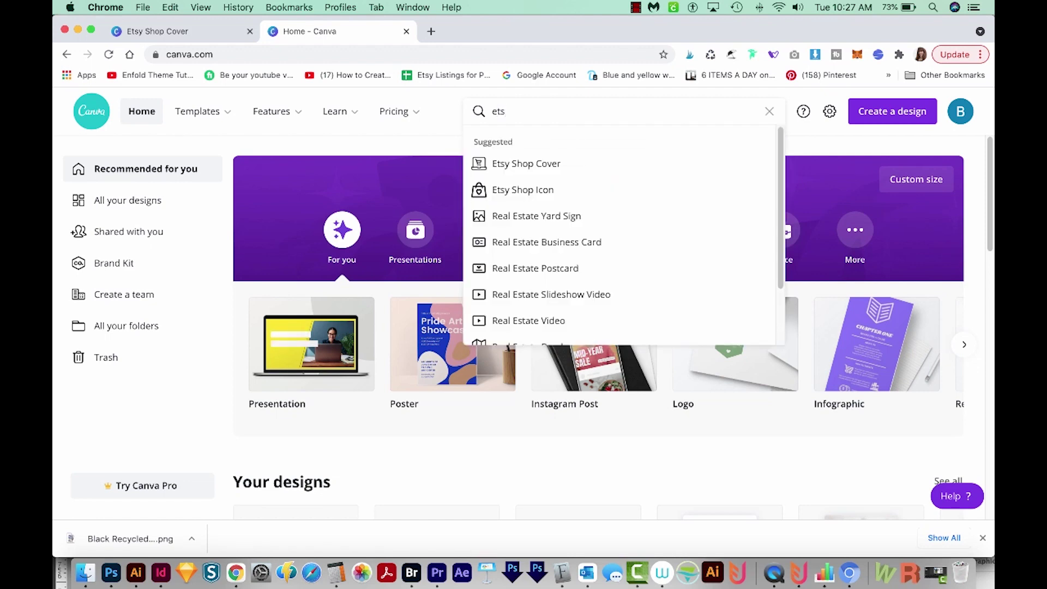
left_click(554, 164)
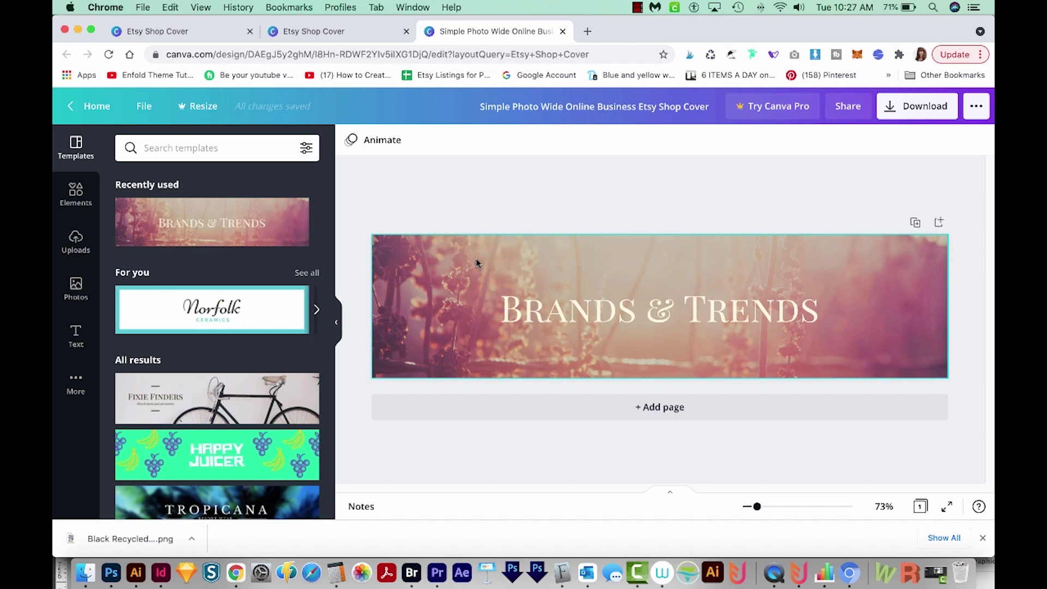
- Search Photos for 'trees' and add the misty forest photo
left_click(475, 259)
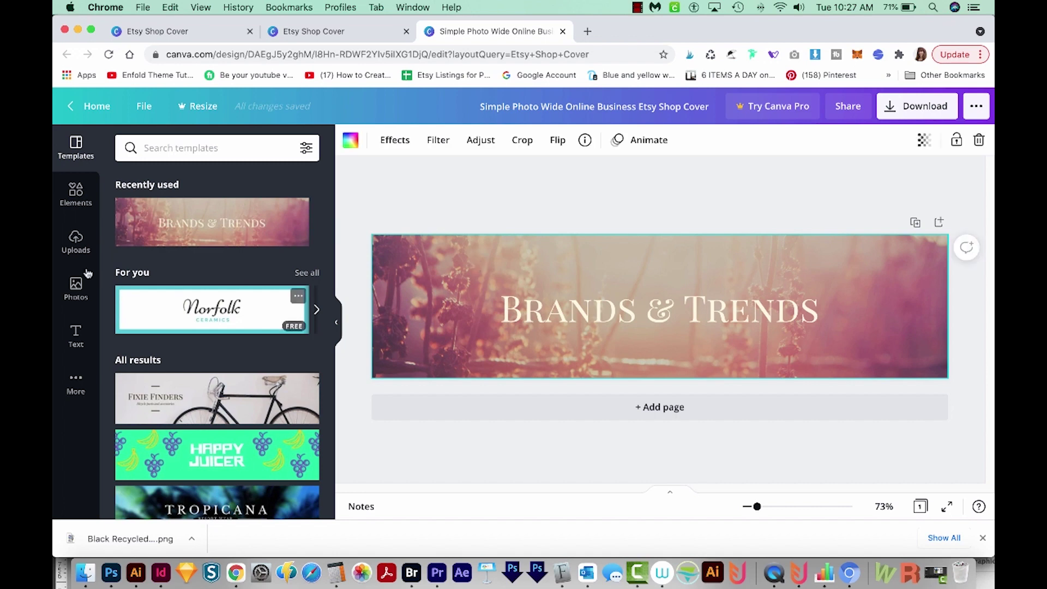
left_click(76, 288)
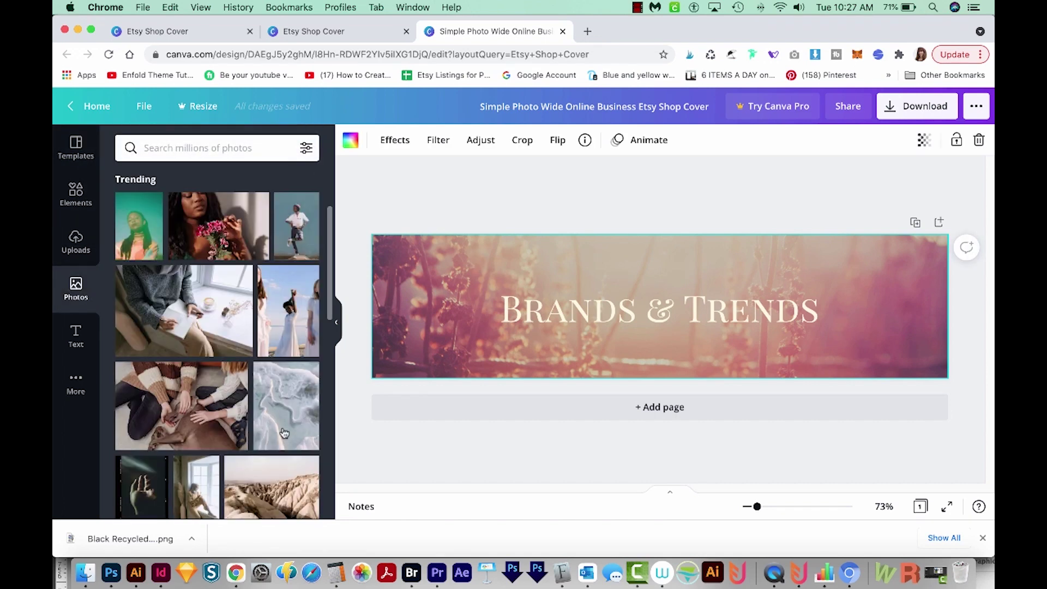
left_click(155, 146)
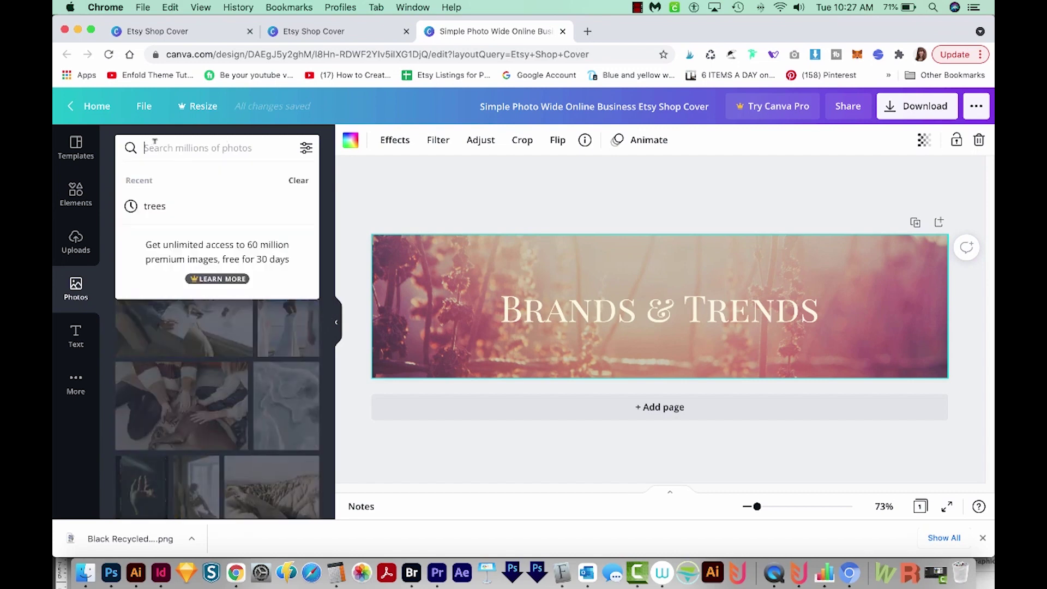
type("trees")
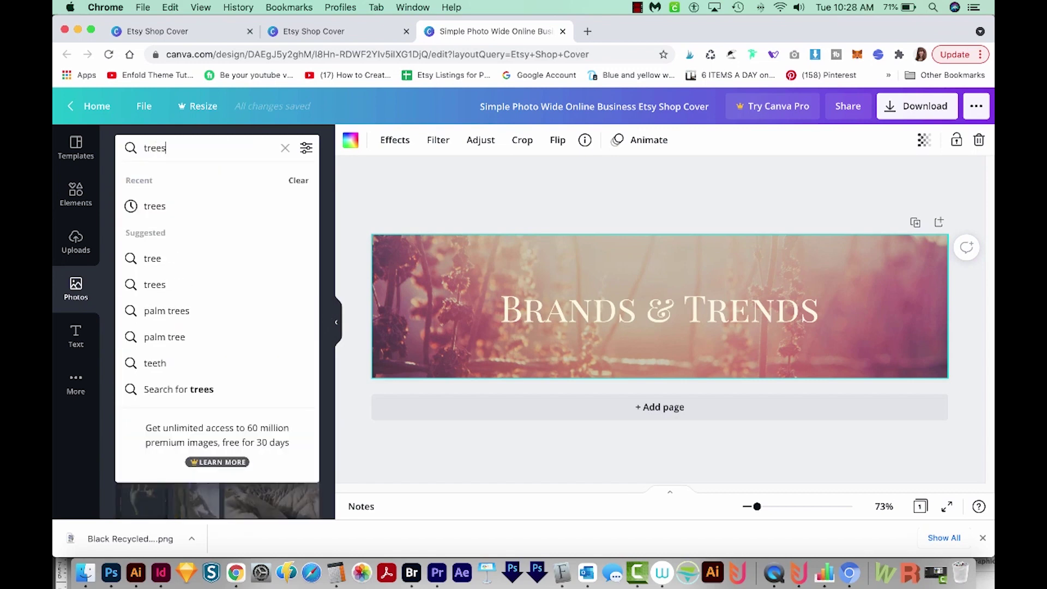
key("Return")
scroll(313, 311, "down", 2)
scroll(314, 334, "down", 3)
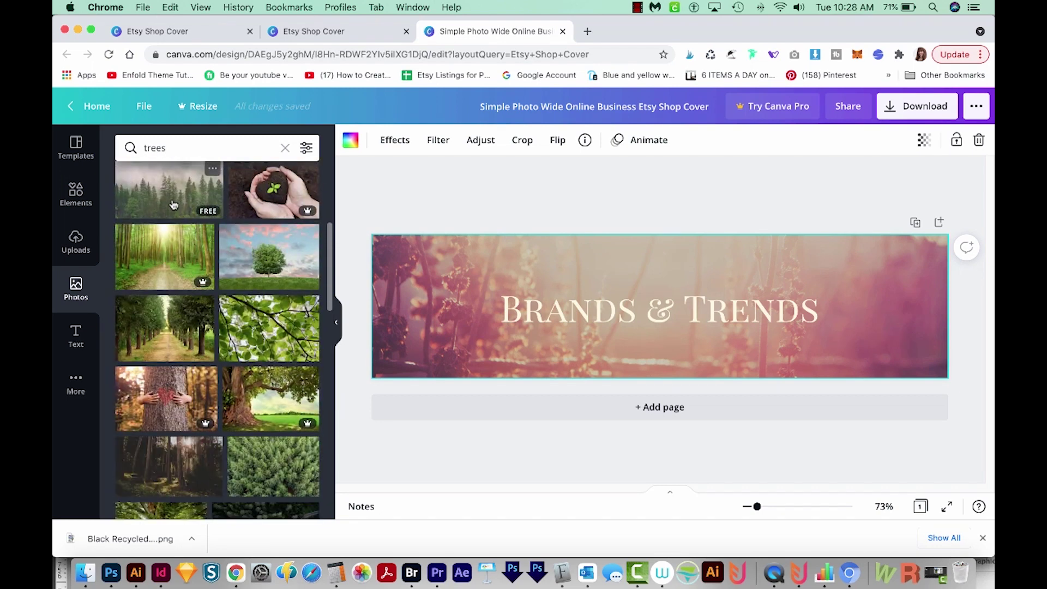
left_click(168, 217)
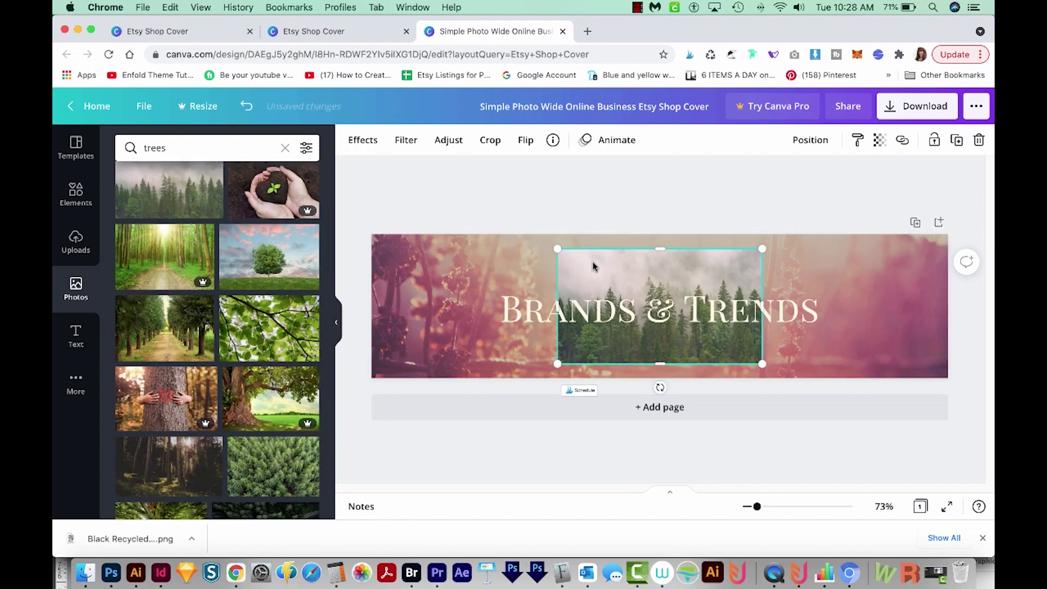
- Delete the pink background and enlarge the forest photo to cover the page
left_click_drag(593, 265, 388, 272)
left_click(675, 263)
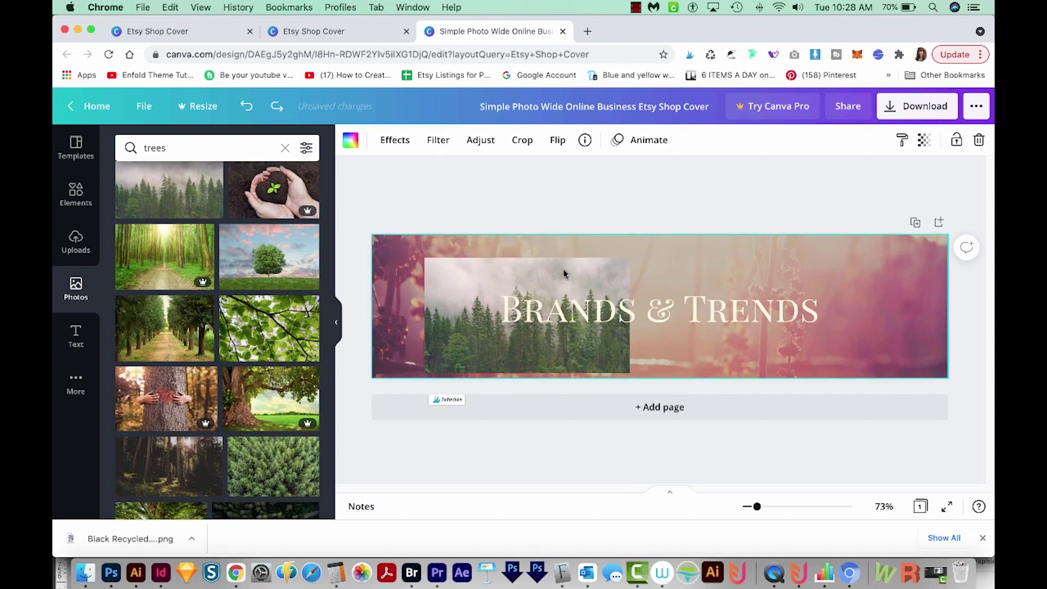
double_click(819, 247)
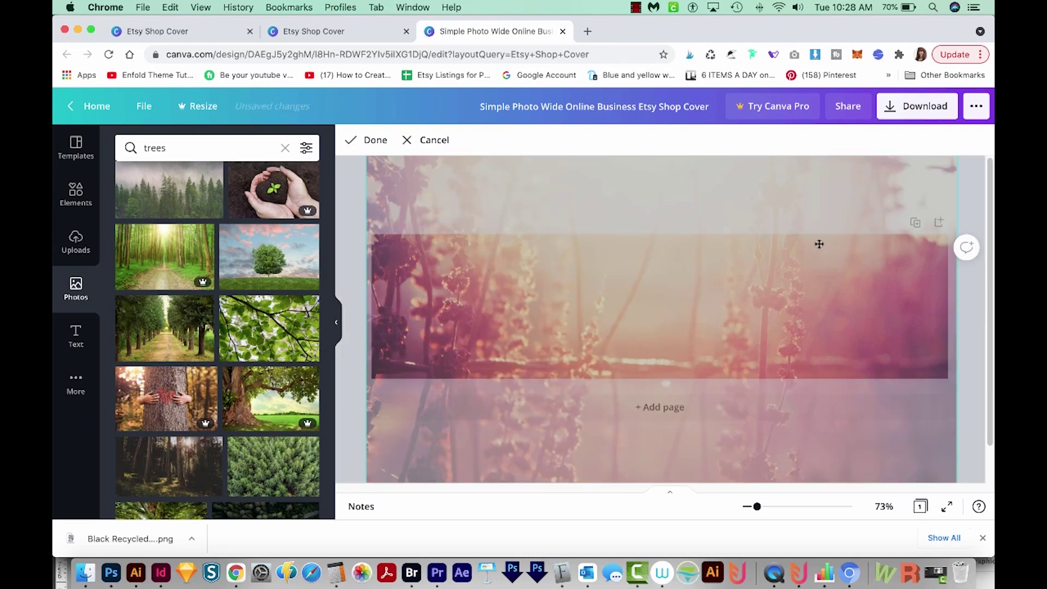
key("Delete")
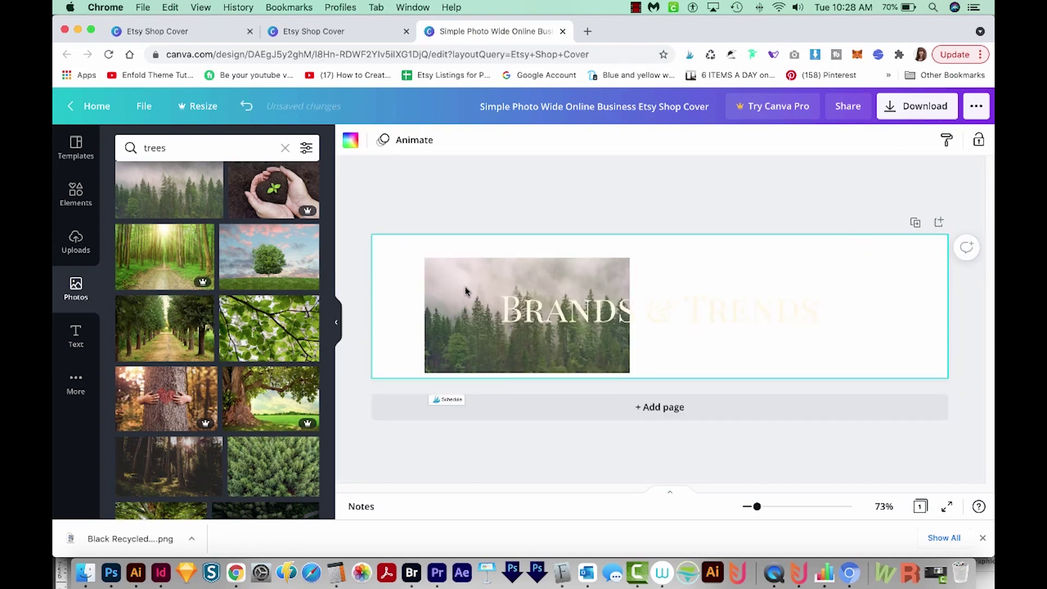
left_click_drag(472, 300, 419, 277)
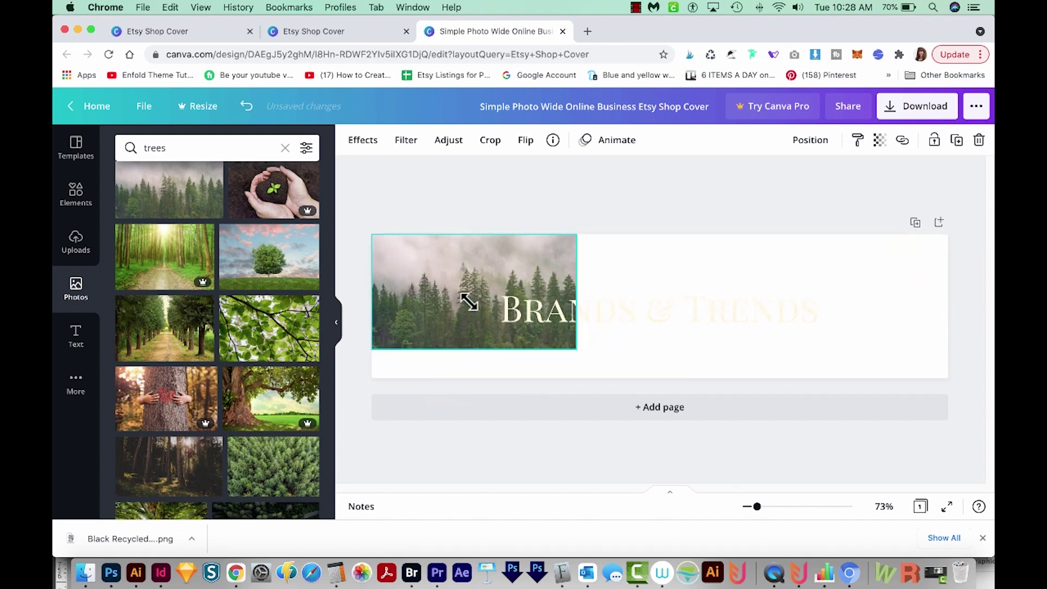
left_click_drag(577, 351, 987, 514)
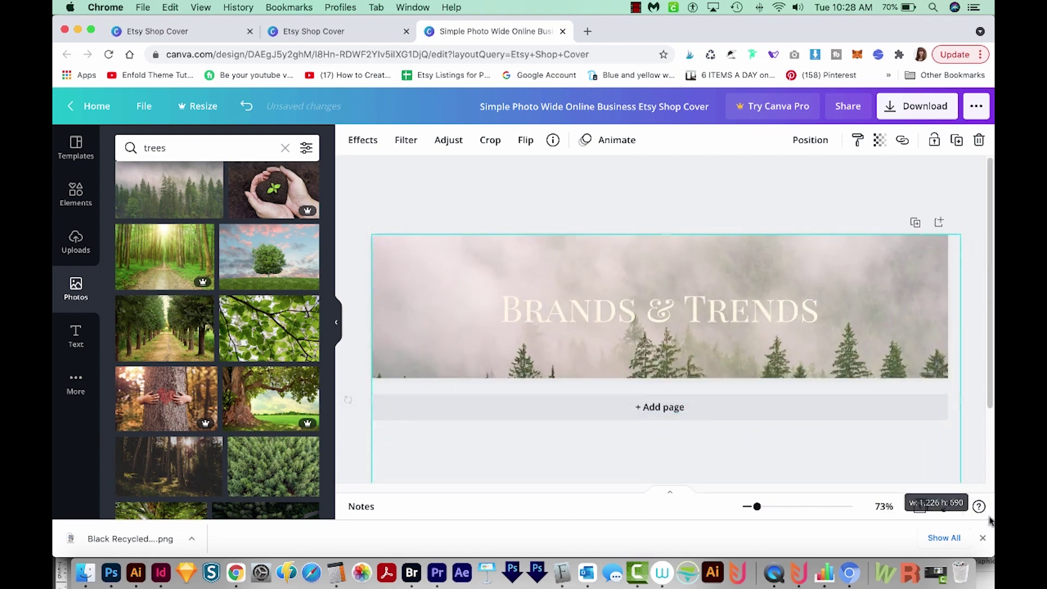
mouse_move(900, 344)
left_mouse_down()
mouse_move(872, 291)
mouse_move(869, 213)
mouse_move(884, 215)
left_mouse_up()
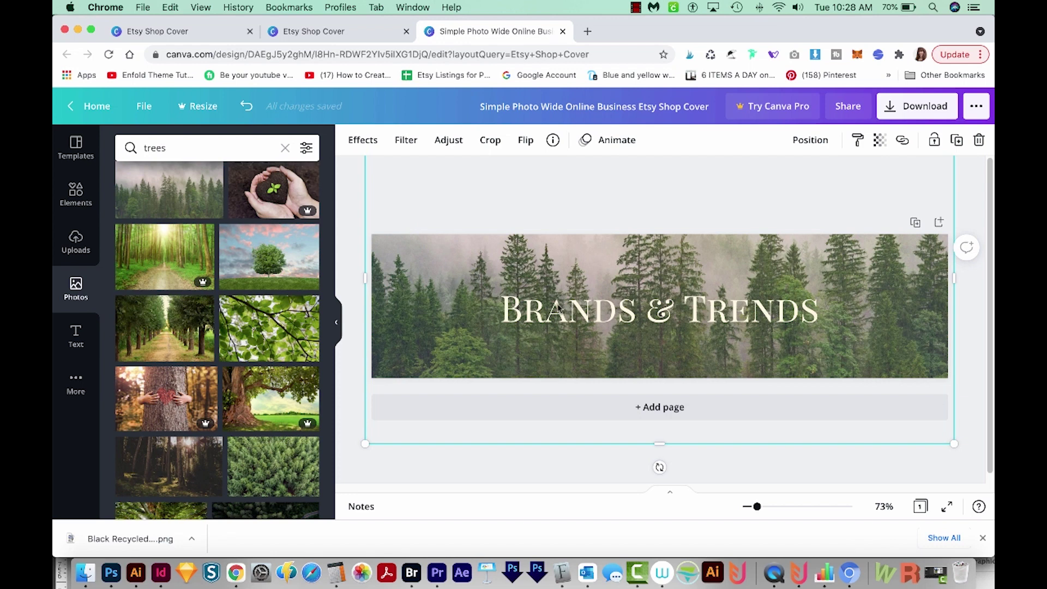
- Apply the Peppermint duotone to the forest photo and delete the 'Brands & Trends' text
left_click(363, 140)
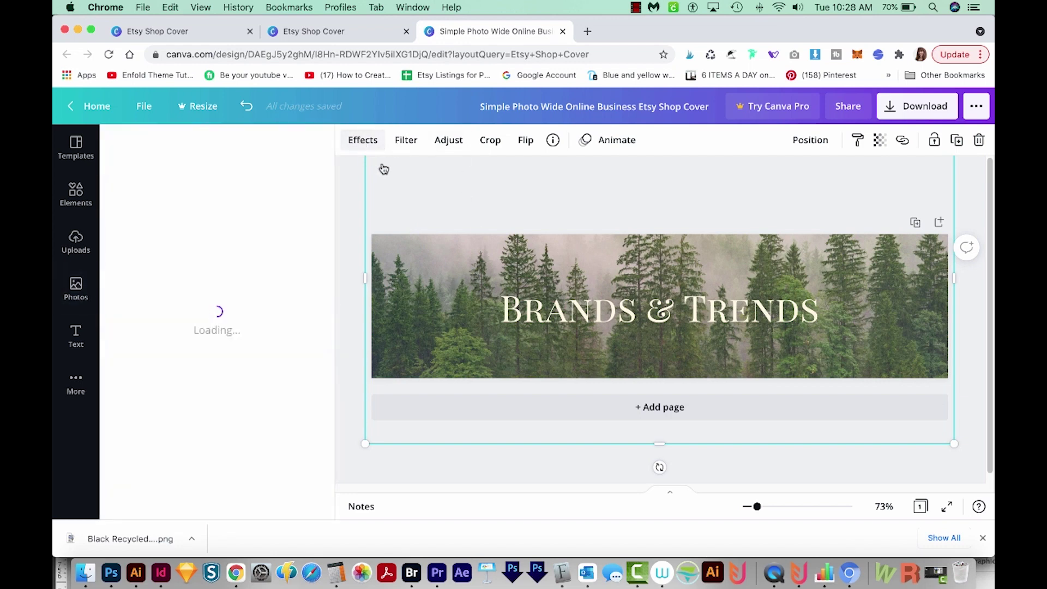
scroll(319, 245, "down", 2)
scroll(303, 311, "down", 3)
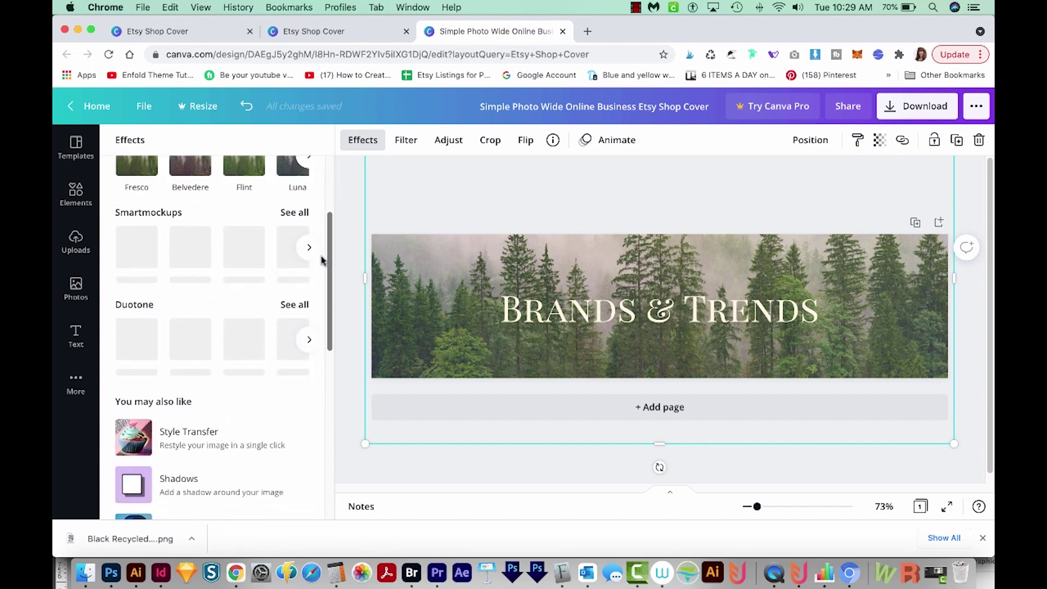
left_click(308, 340)
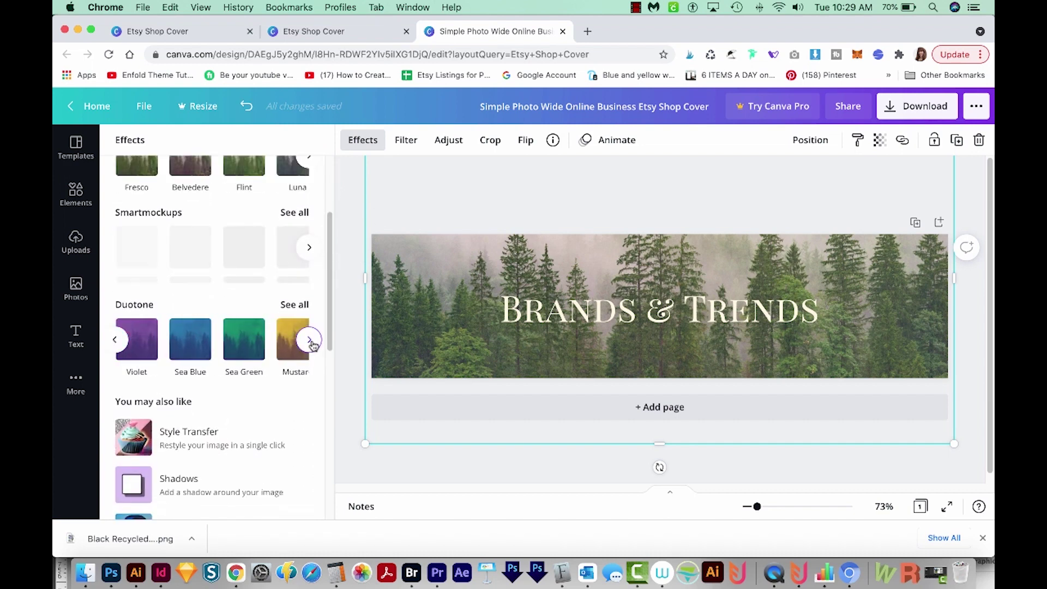
left_click(308, 340)
left_click(190, 336)
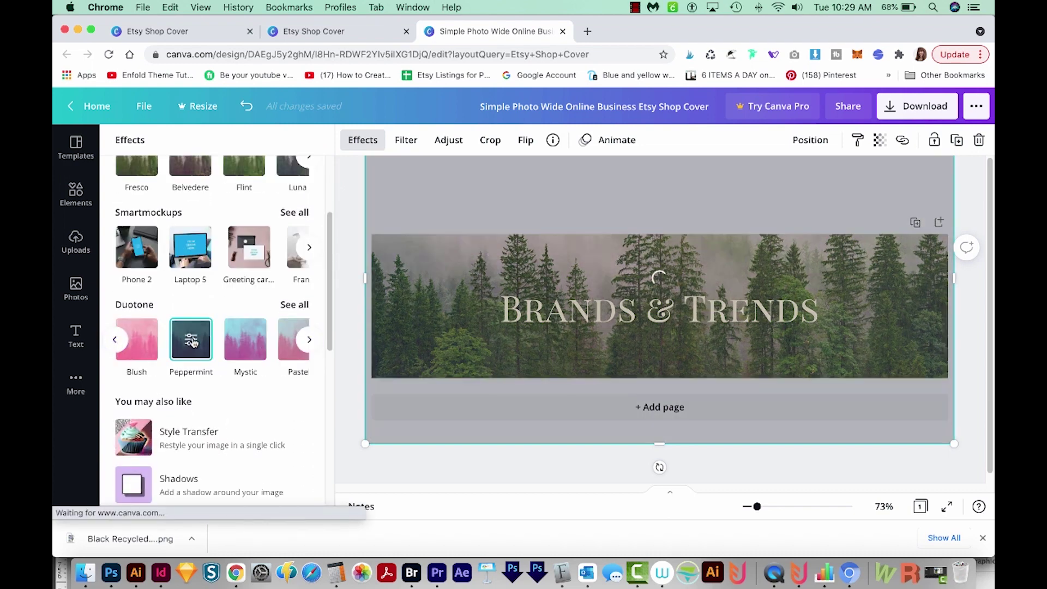
left_click(731, 321)
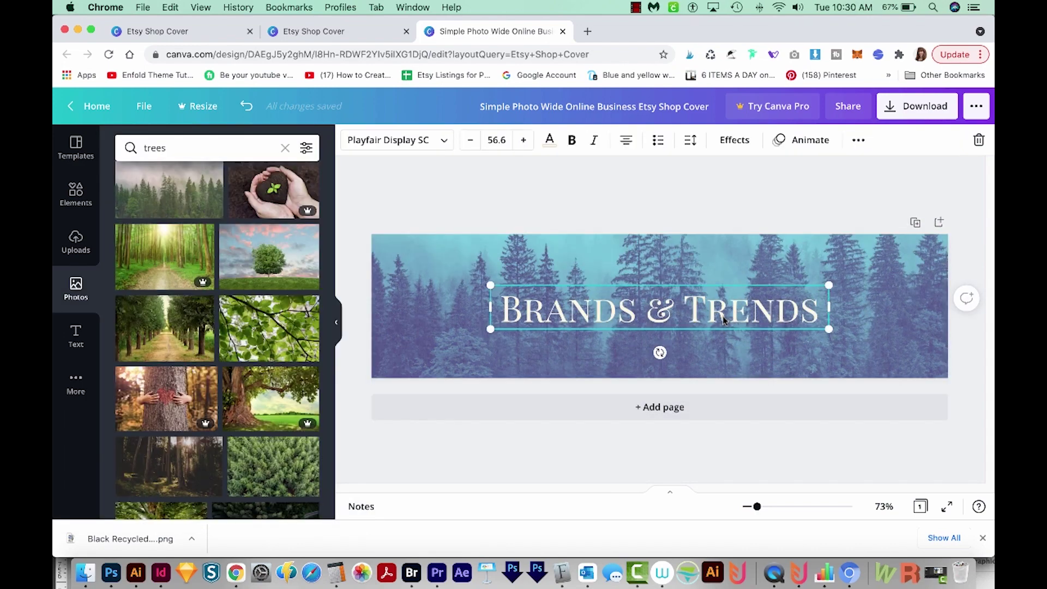
key("Delete")
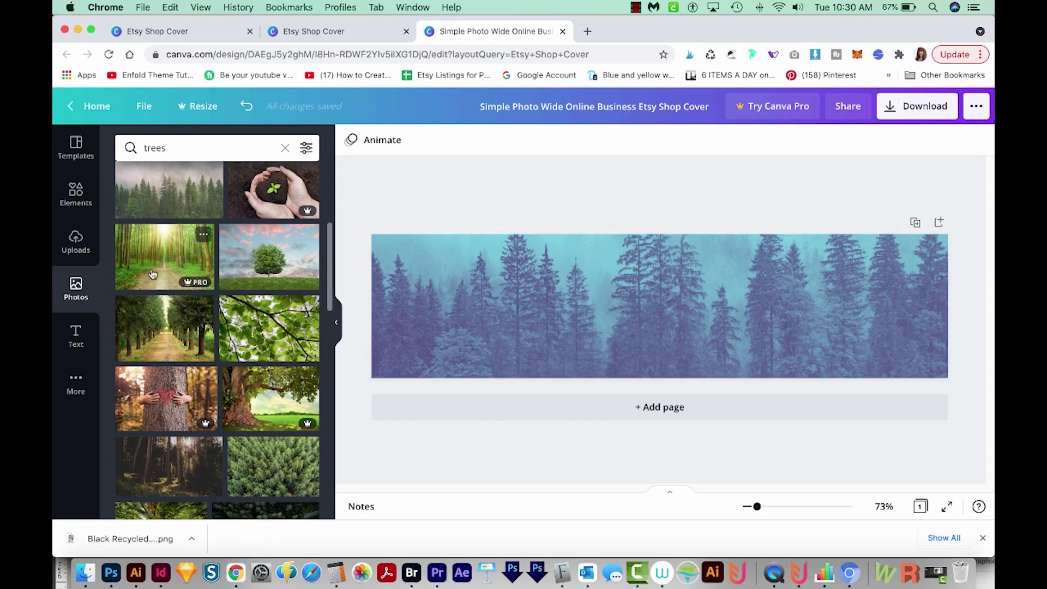
- Upload white.png from the computer's LOGO folder, after previewing the black logo file
left_click(75, 241)
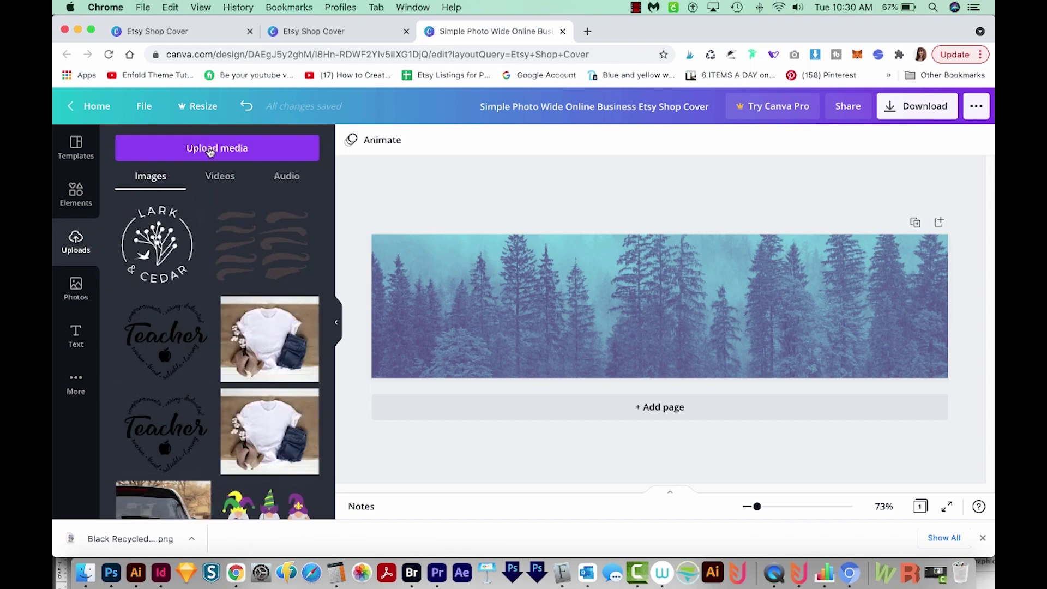
mouse_move(157, 244)
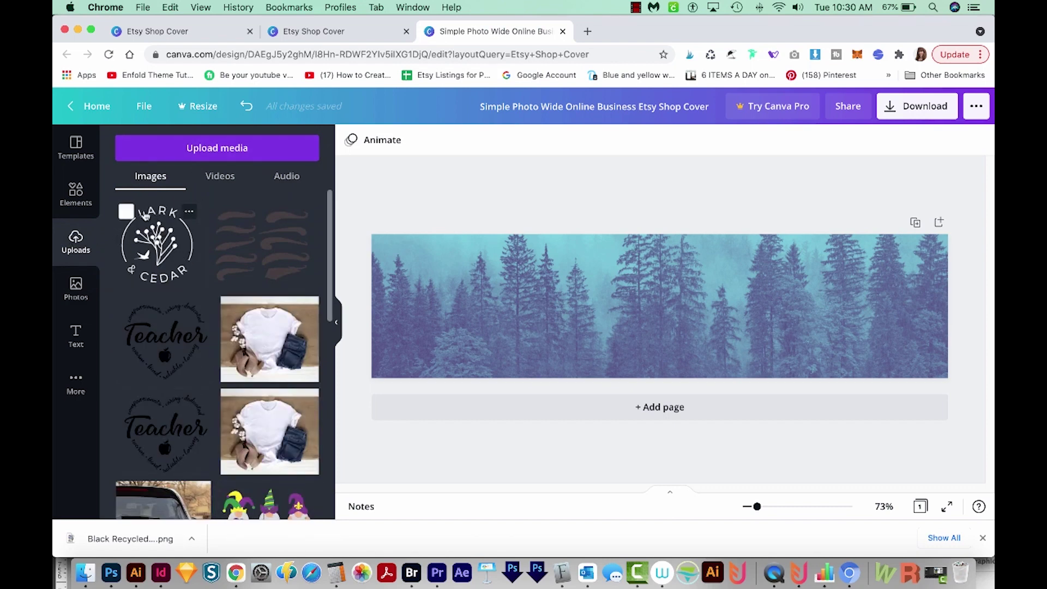
left_click(202, 148)
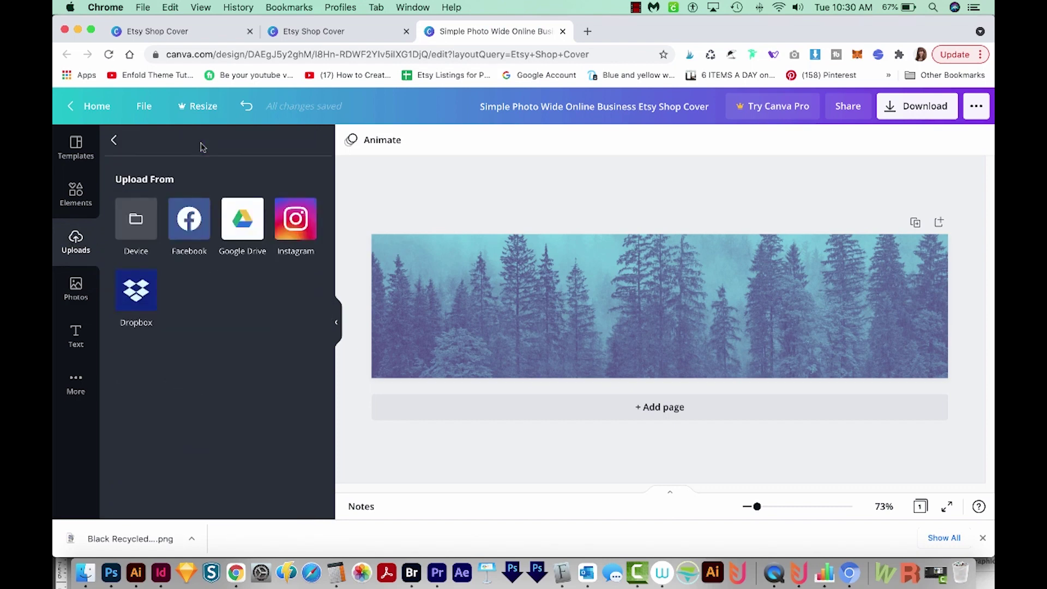
left_click(136, 223)
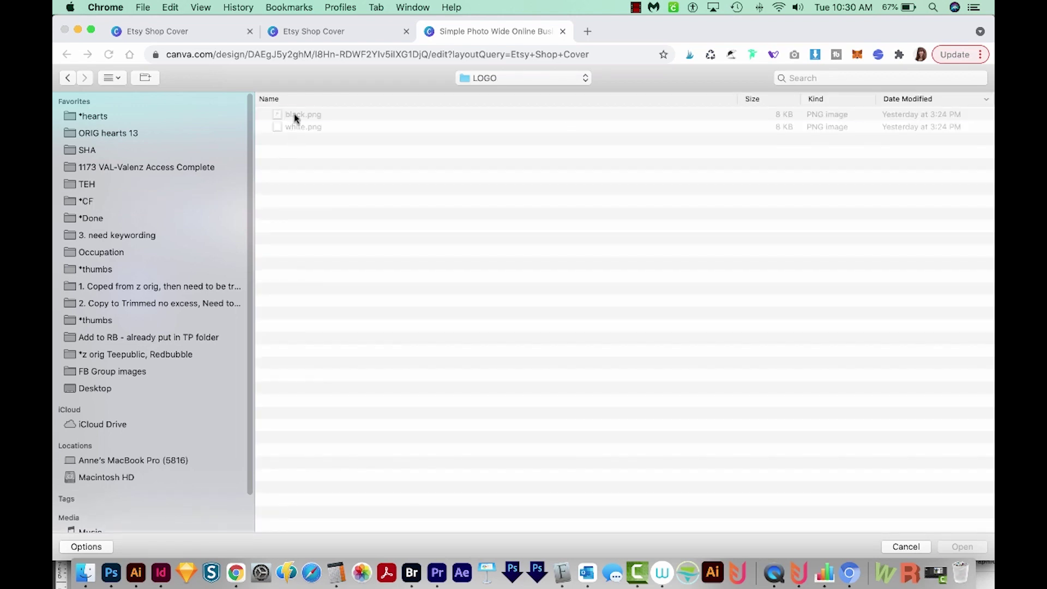
left_click(294, 115)
key("space")
key("Down")
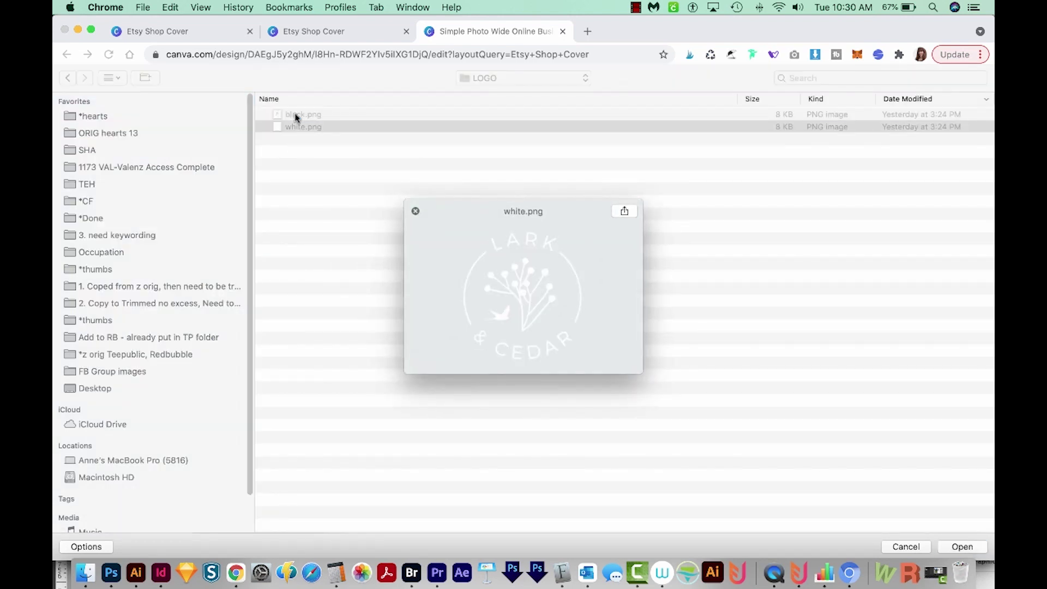
key("space")
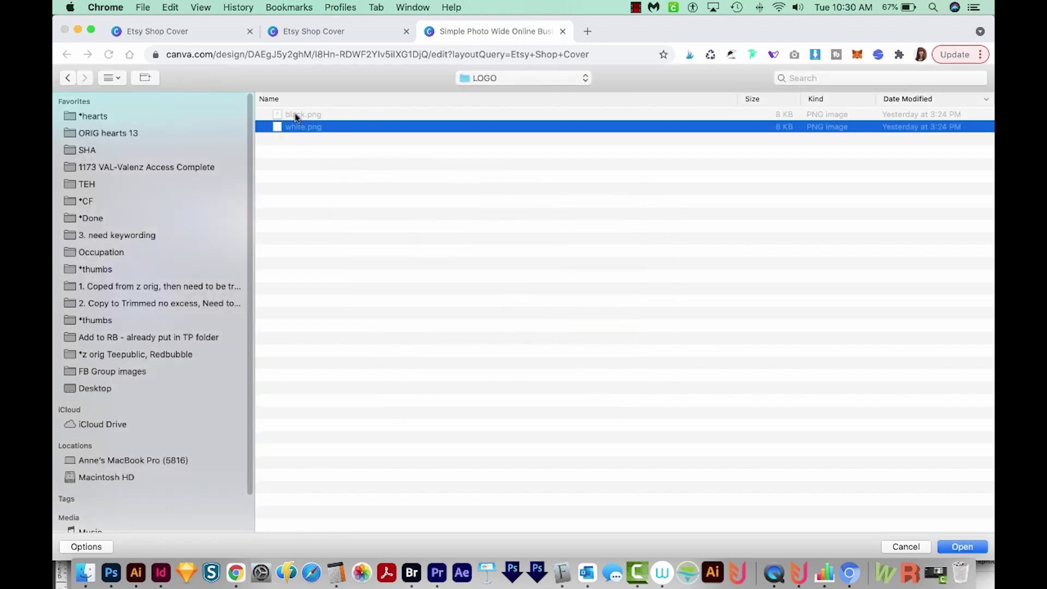
left_click(963, 546)
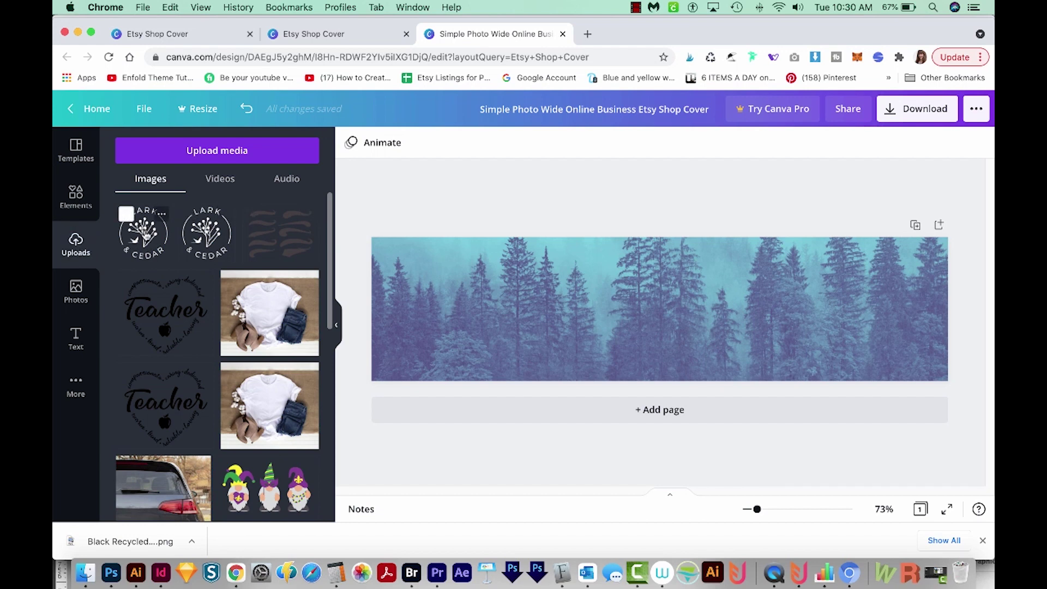
- Add the uploaded white logo, enlarge it, and centre it horizontally on the page
left_click(144, 233)
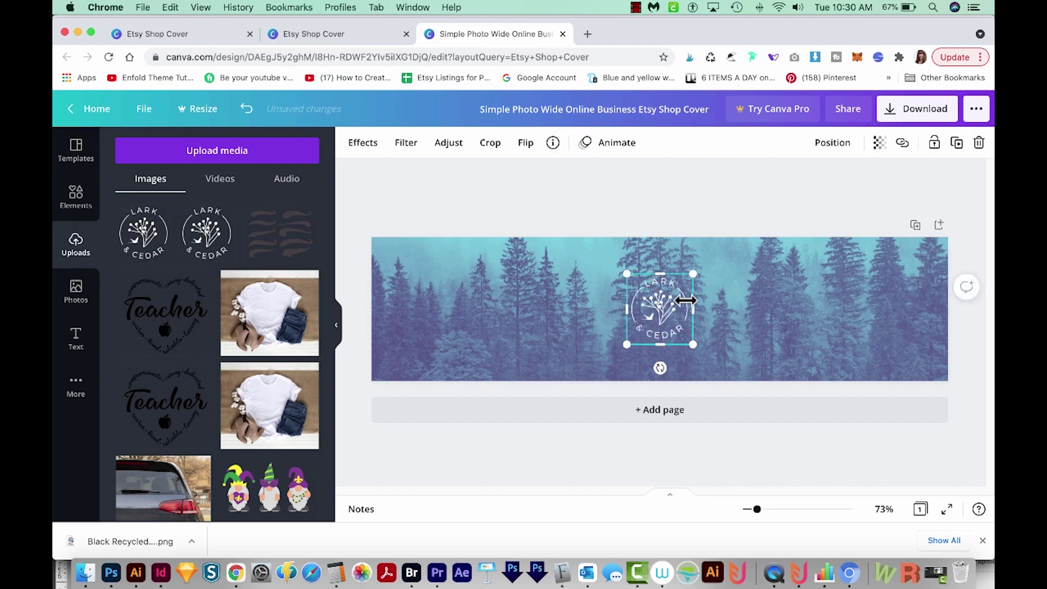
left_click_drag(693, 274, 763, 225)
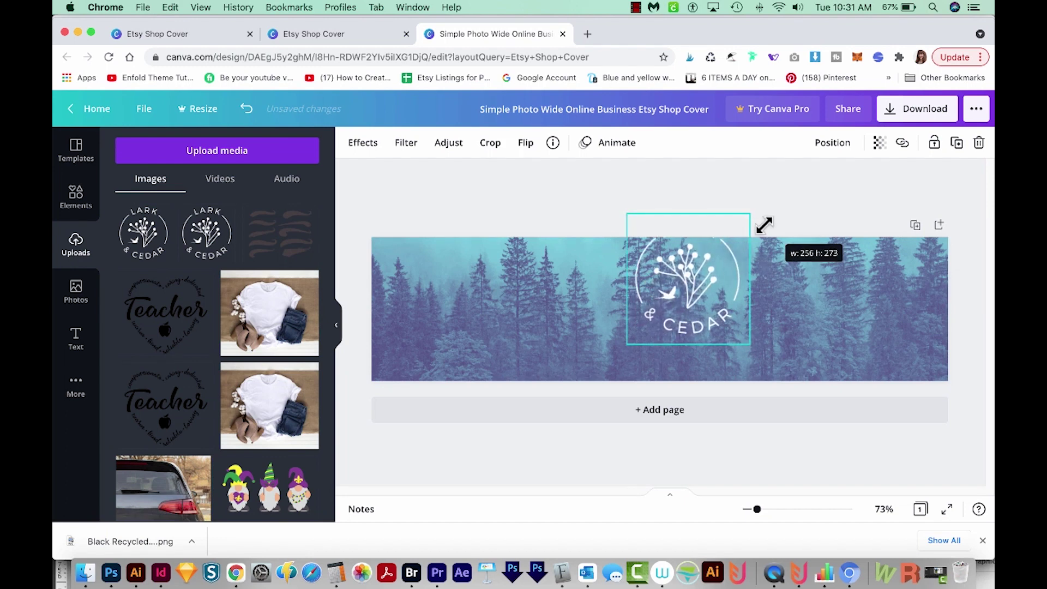
left_click(832, 143)
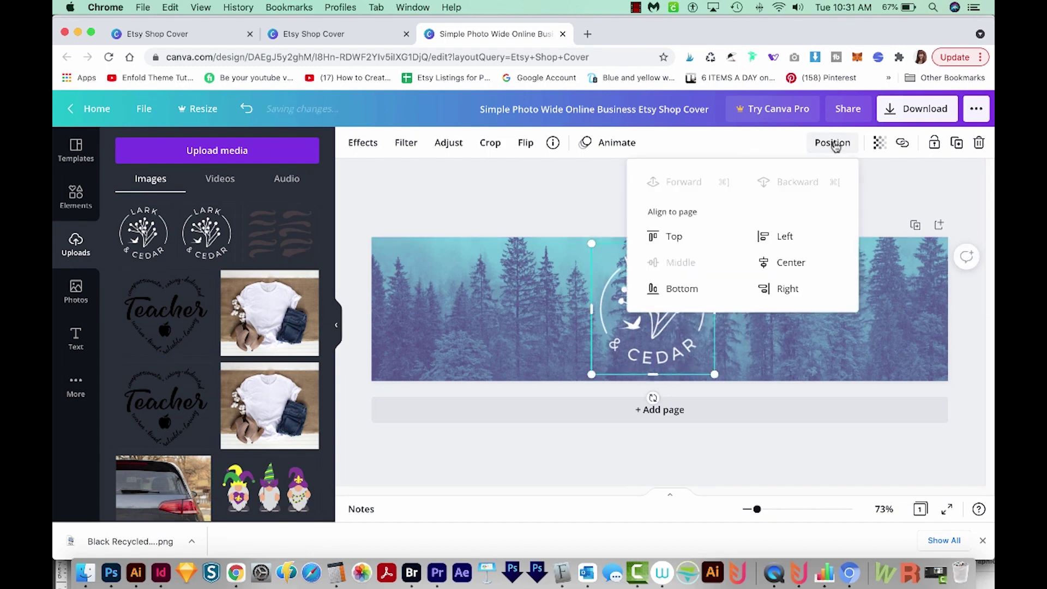
left_click(792, 263)
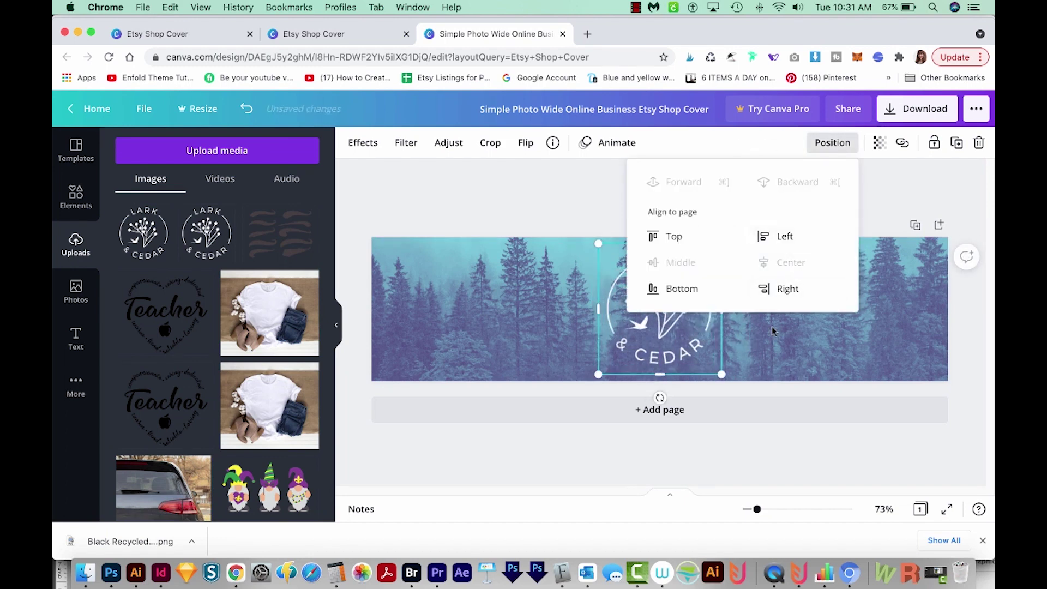
left_click(900, 212)
key("Escape")
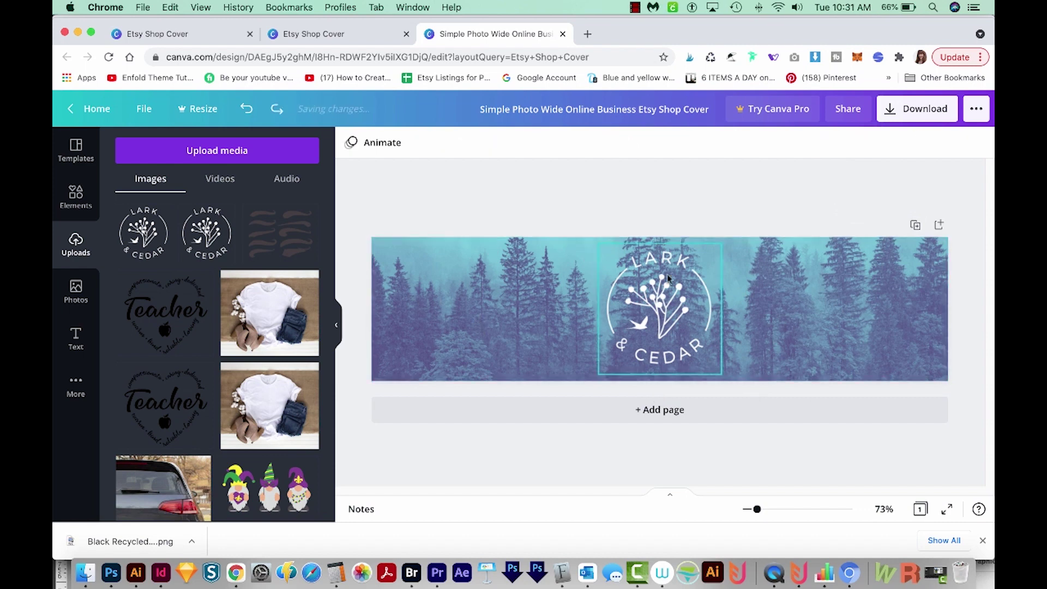
- Download the duotone forest banner with its logo as a PNG file
left_click(920, 111)
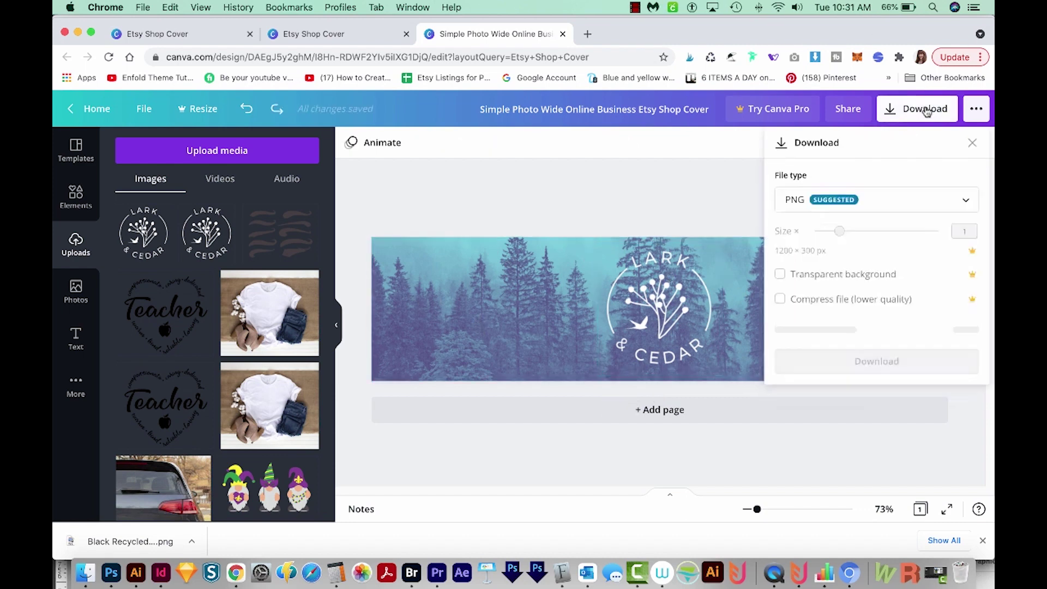
left_click(879, 329)
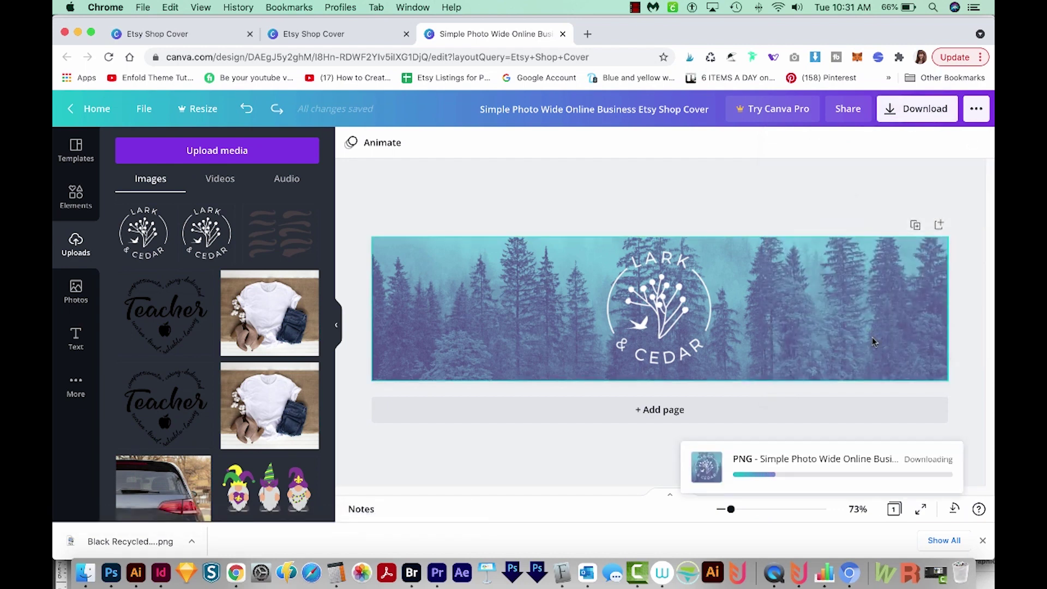